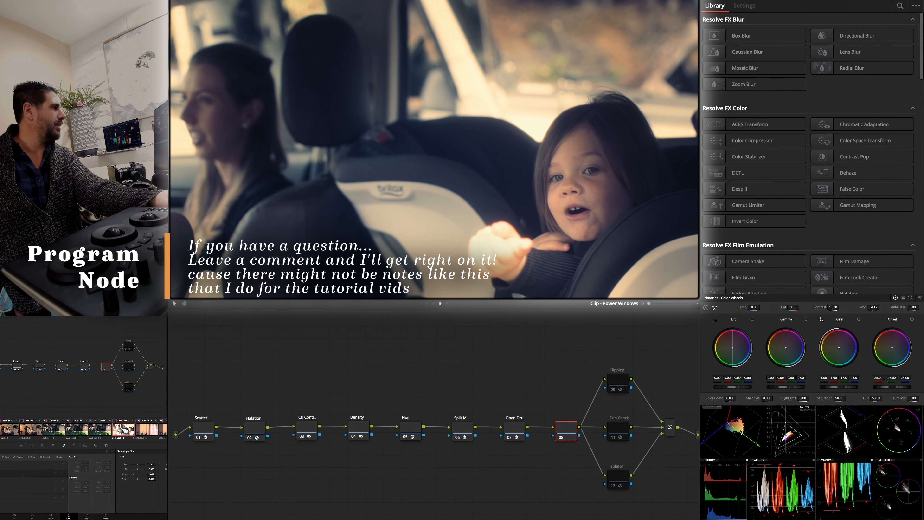
# - Show the Halation node's settings in the car interior clip's Power Windows layer
pyautogui.click(105, 427)
pyautogui.click(122, 429)
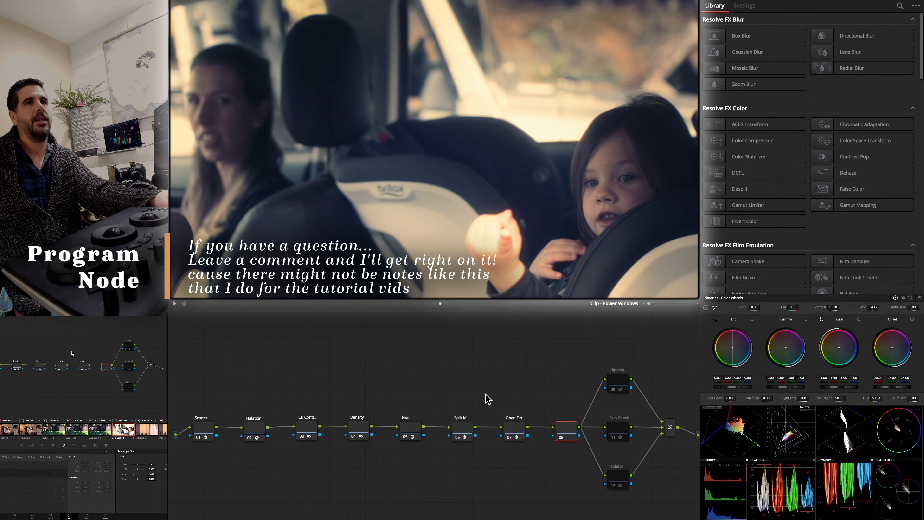
pyautogui.click(261, 432)
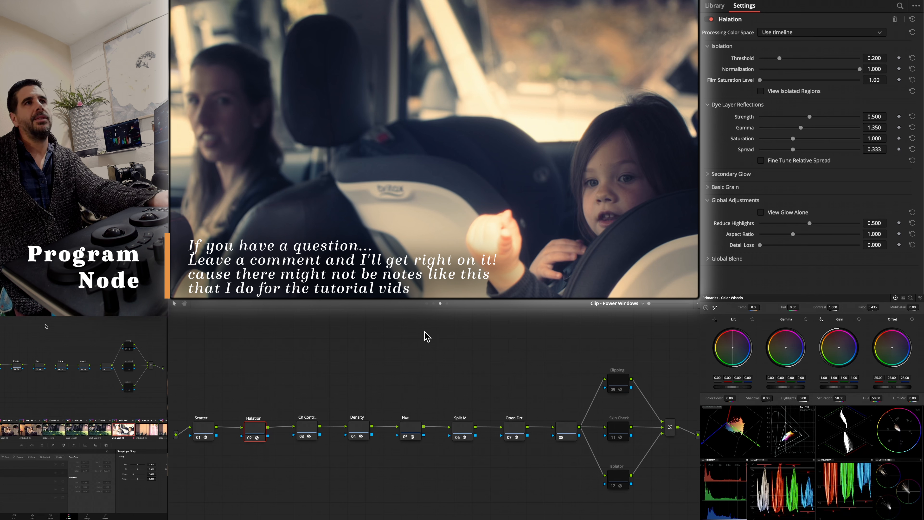
# - Compare the car interior shot with and without the PW 1 node in the Split Adjust - Trims layer
pyautogui.click(434, 304)
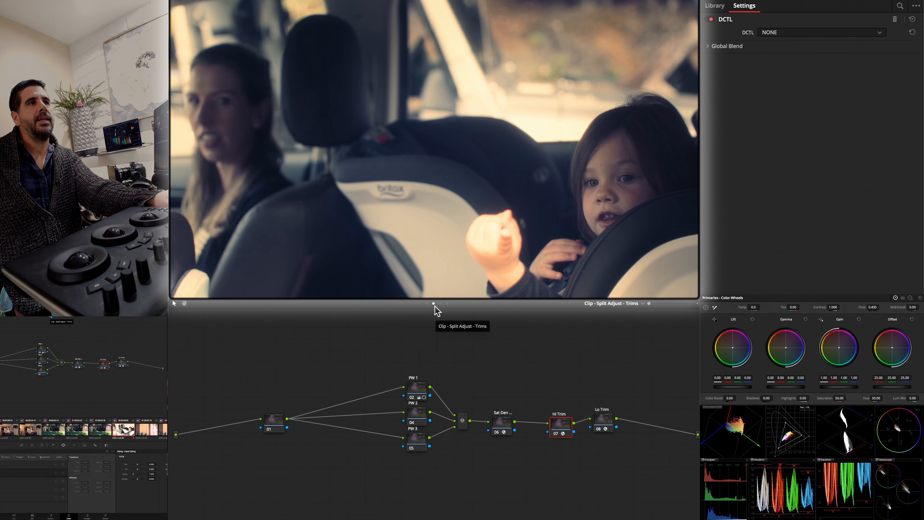
pyautogui.click(423, 379)
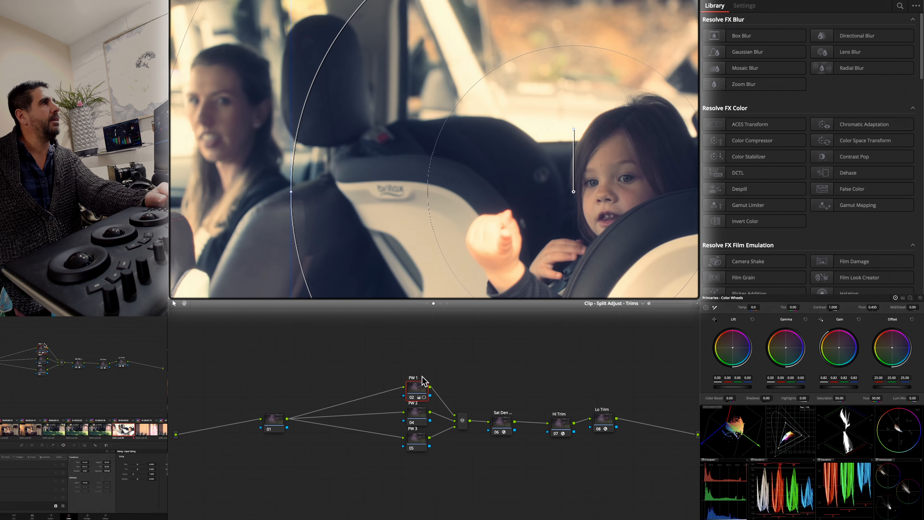
pyautogui.hotkey('ctrl', 'd')
pyautogui.hotkey('ctrl', 'd')
pyautogui.hotkey('ctrl', 'd')
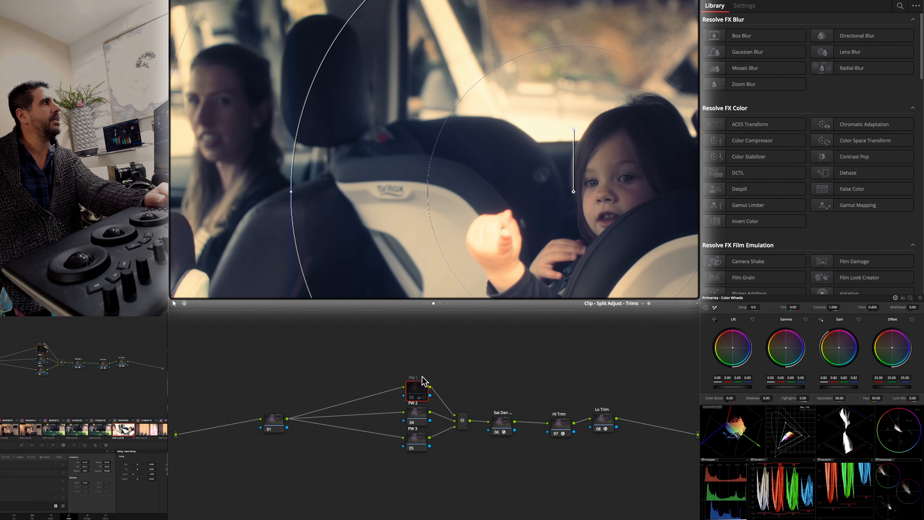
pyautogui.hotkey('ctrl', 'd')
pyautogui.hotkey('ctrl', 'd')
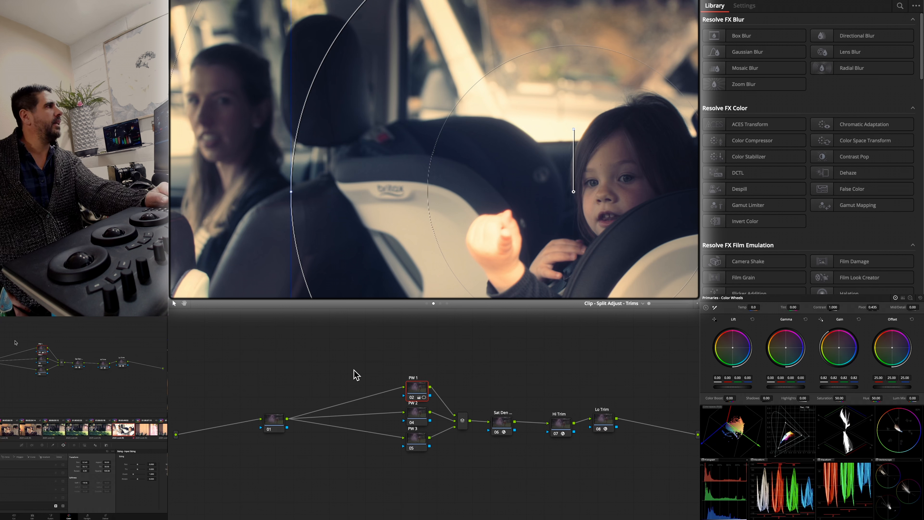
pyautogui.press('super+d')
pyautogui.press('super+d')
pyautogui.press('super+d')
pyautogui.press('super+d')
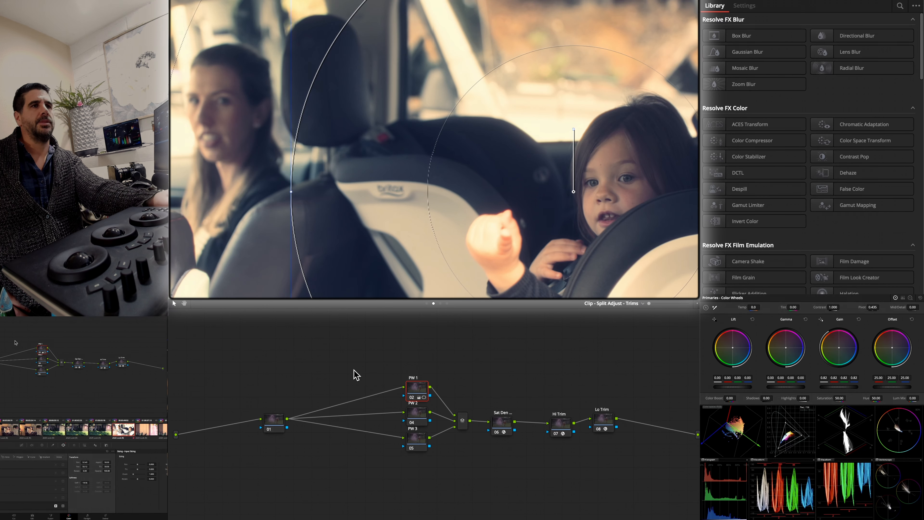
# - Review the octopus wall clip's node trees in the Exposure Balance, Split Adjust - Trims and Power Windows layers
pyautogui.click(145, 429)
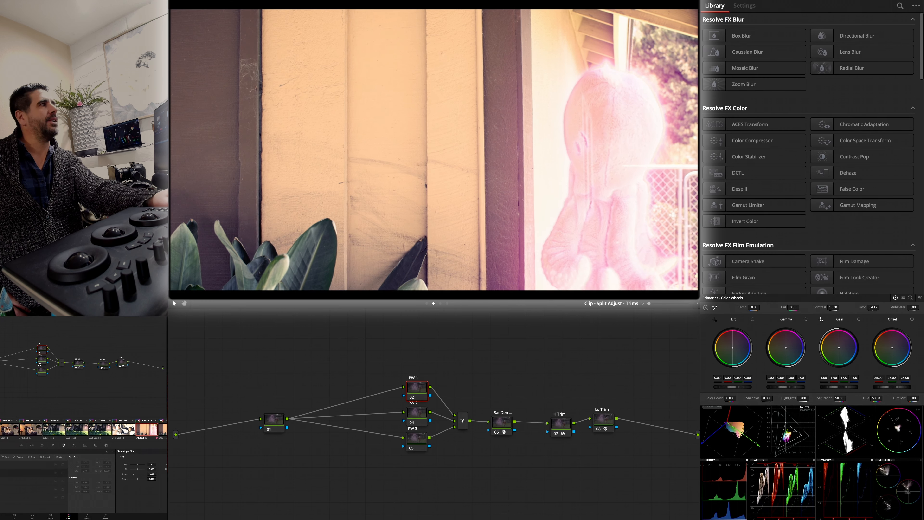
pyautogui.click(427, 303)
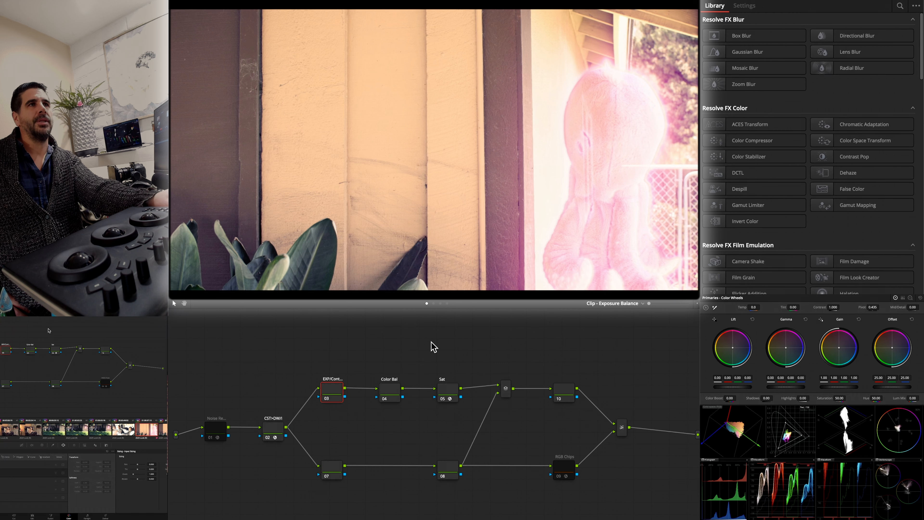
pyautogui.click(433, 303)
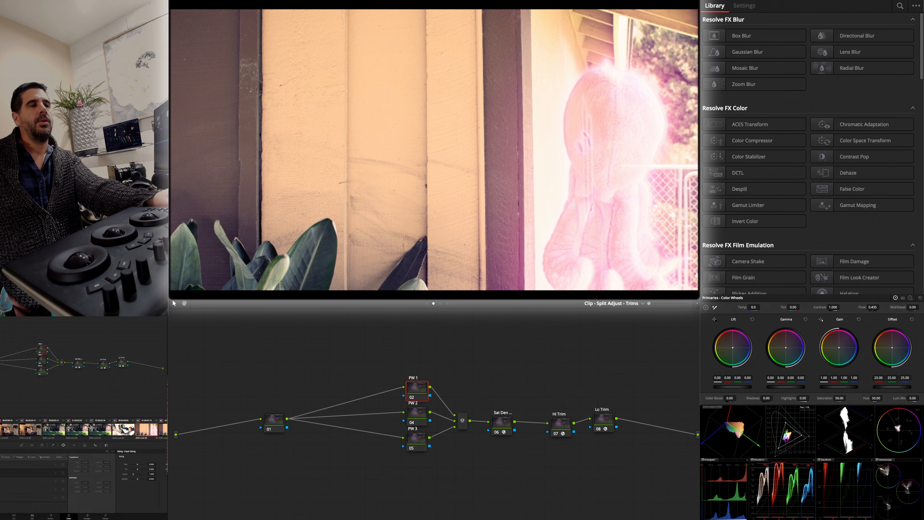
pyautogui.click(440, 303)
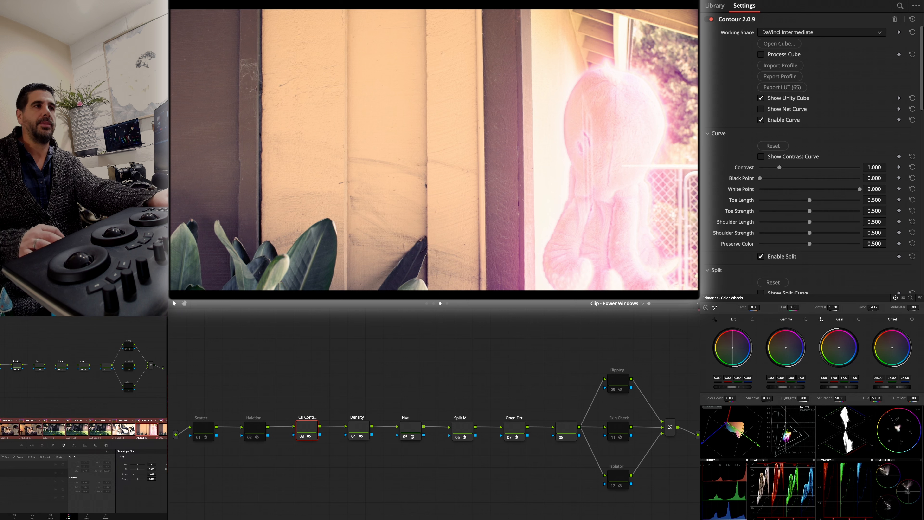
# - Apply the car interior clip's active Power Windows layer to the selected clips, replacing their existing active grades
pyautogui.rightClick(129, 429)
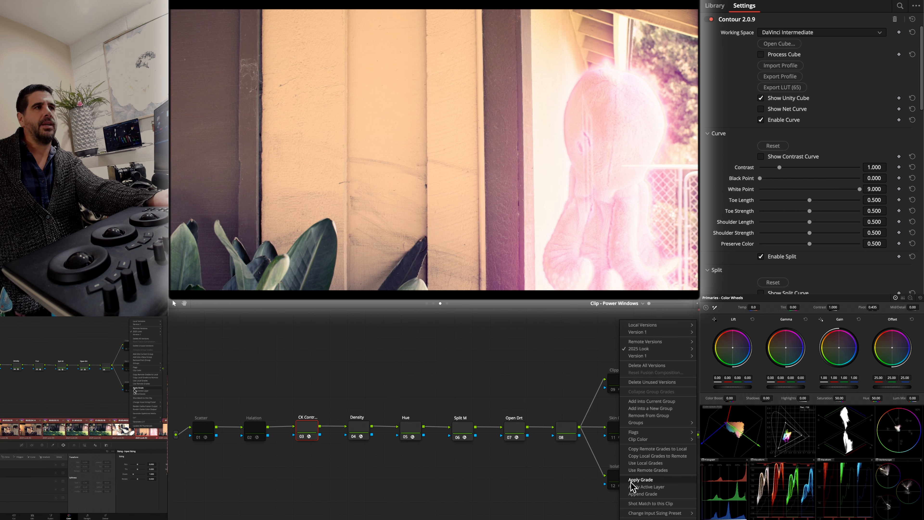
pyautogui.click(637, 487)
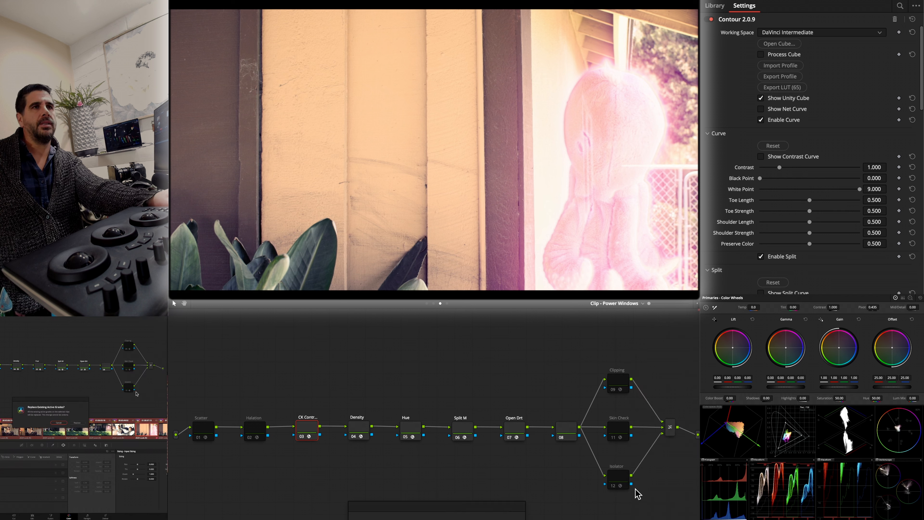
pyautogui.click(78, 423)
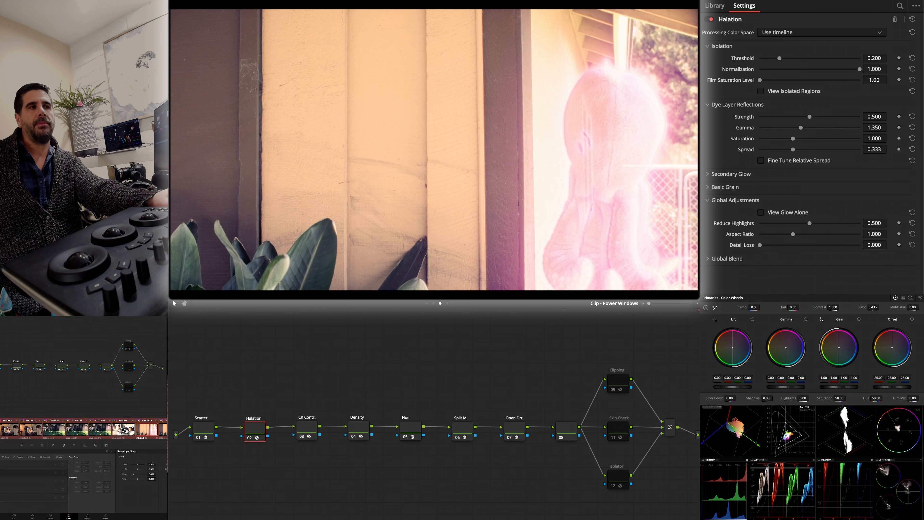
# - Check the applied look on the car interior, octopus wall and octopus close-up clips
pyautogui.click(121, 431)
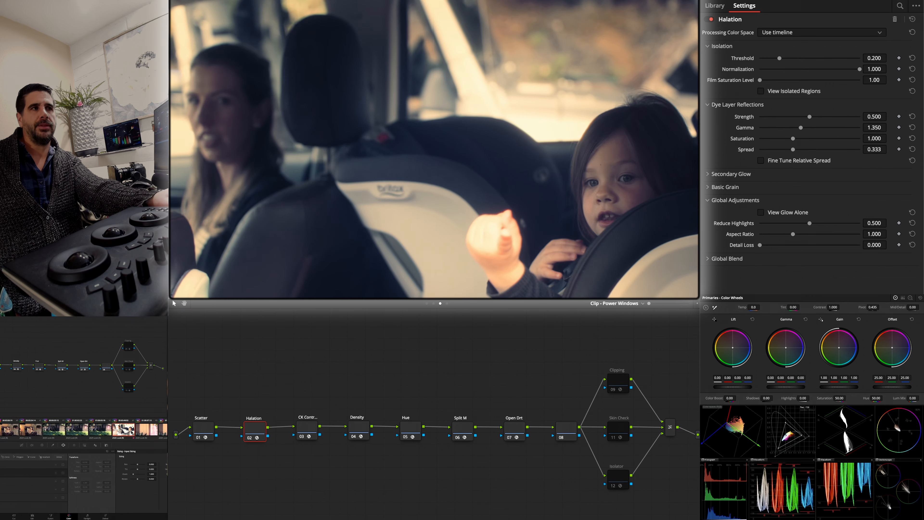
pyautogui.click(143, 431)
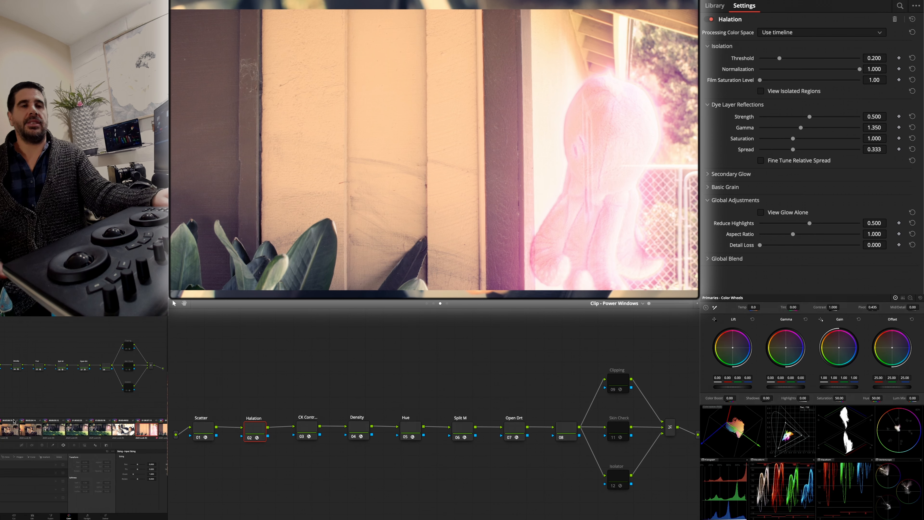
pyautogui.click(0, 429)
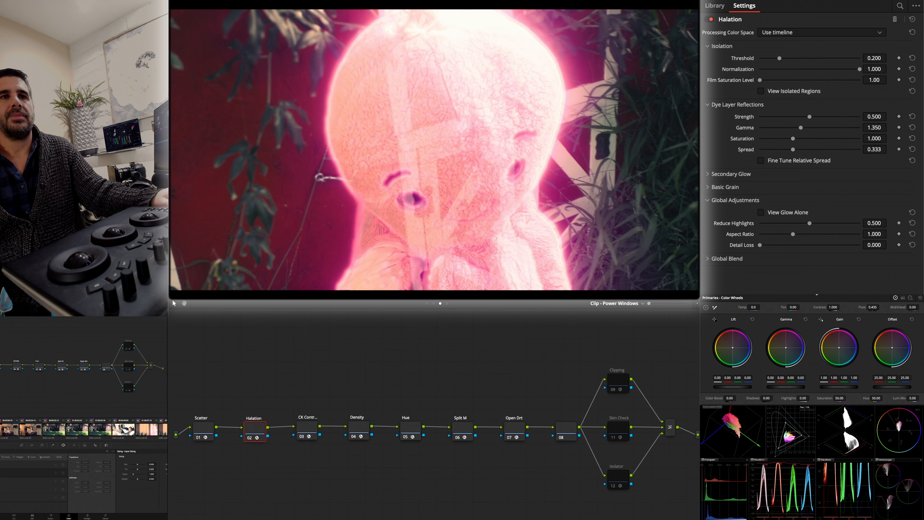
# - Compare the shot of the girl in the armchair with and without its Halation node
pyautogui.press('Down')
pyautogui.hotkey('ctrl', 'd')
pyautogui.hotkey('ctrl', 'd')
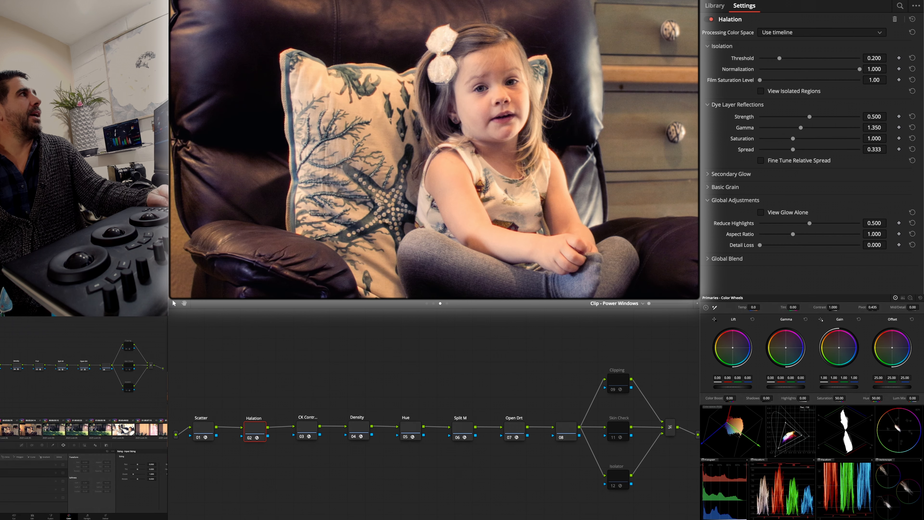
pyautogui.hotkey('ctrl', 'd')
pyautogui.hotkey('ctrl', 'd')
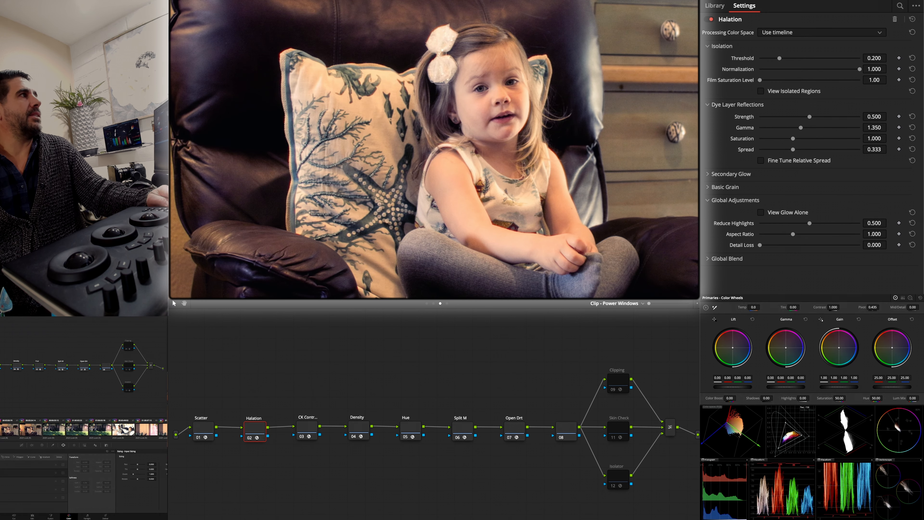
pyautogui.hotkey('ctrl', 'd')
pyautogui.hotkey('ctrl', 'd')
pyautogui.hotkey('ctrl', 'd')
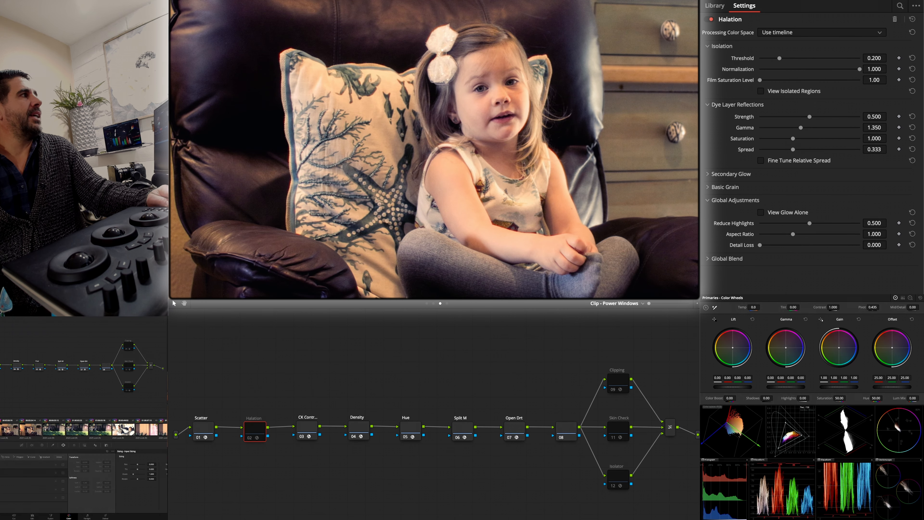
pyautogui.hotkey('ctrl', 'd')
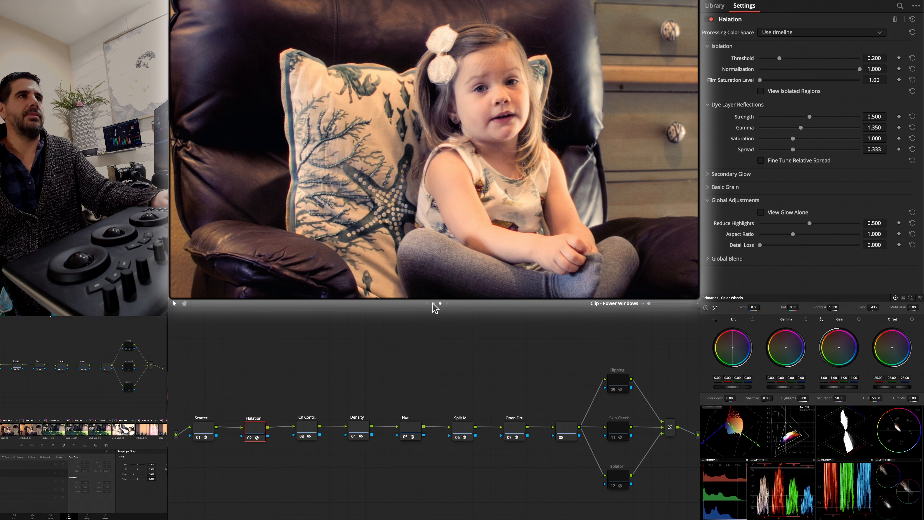
# - Compare the look of the car interior, octopus wall and garden clips
pyautogui.click(127, 434)
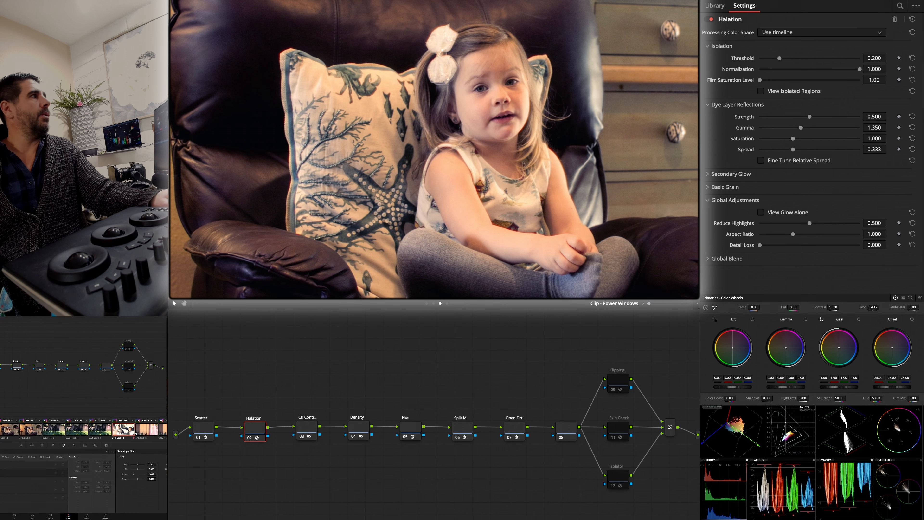
pyautogui.click(145, 430)
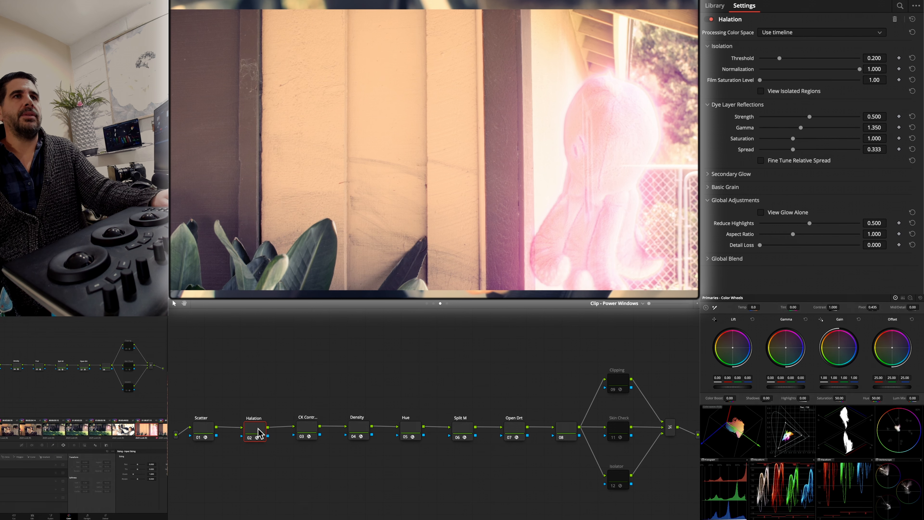
pyautogui.click(59, 428)
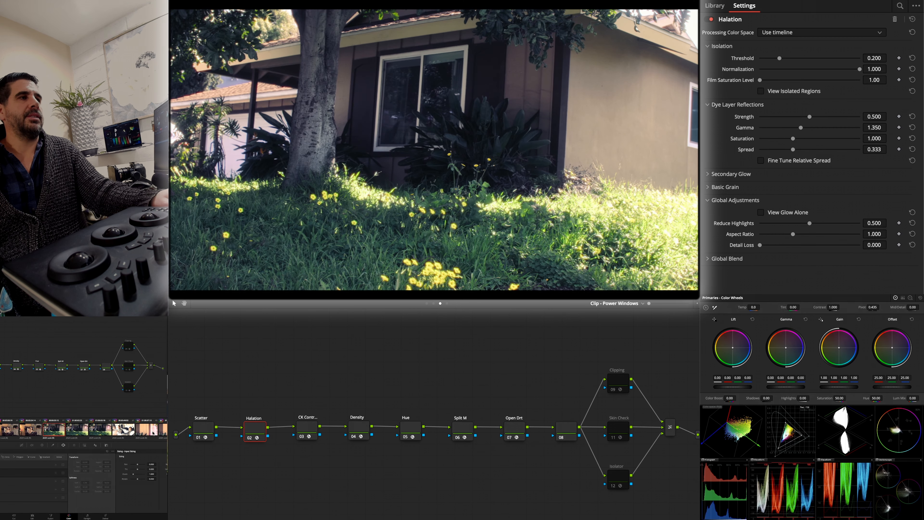
# - Darken the octopus wall clip in the Exposure Balance layer's exposure node with Lift 0.01, Gamma -0.04 and Gain 0.33
pyautogui.click(153, 433)
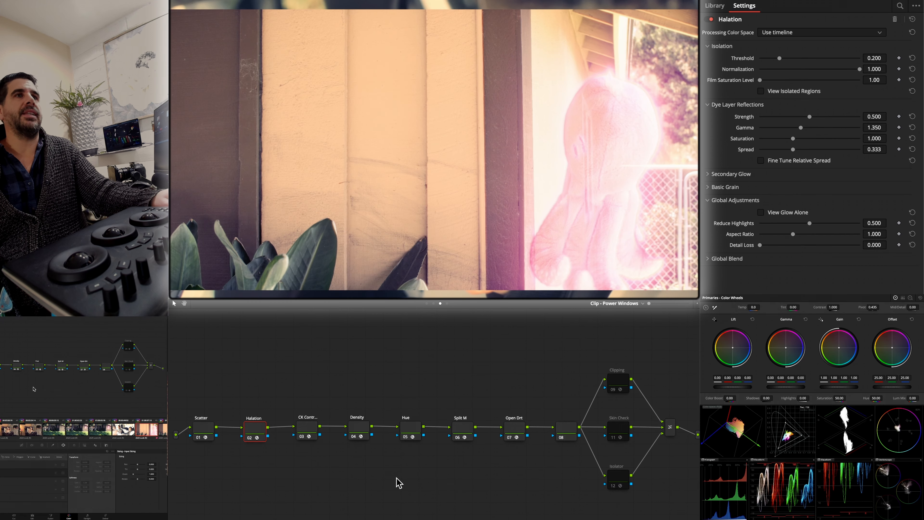
pyautogui.click(427, 304)
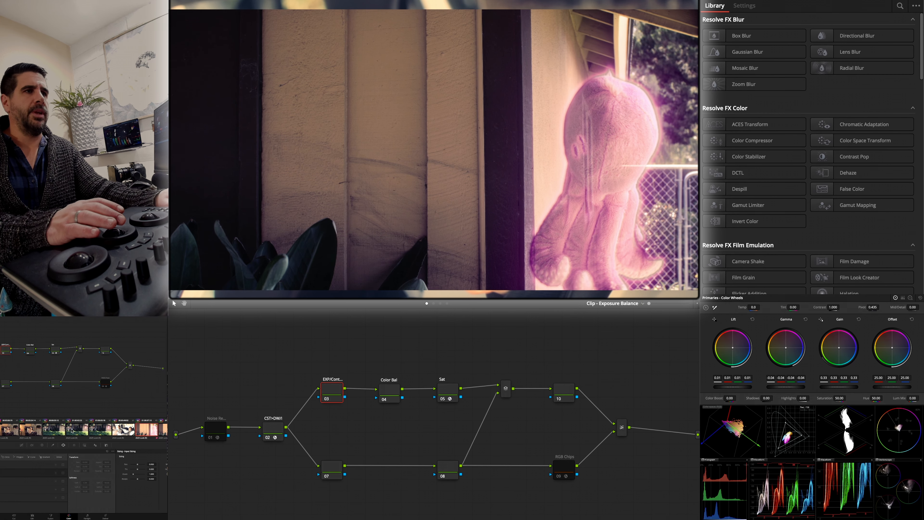
# - Compare the octopus wall clip's exposure with the neighbouring garden clips in the timeline
pyautogui.click(64, 432)
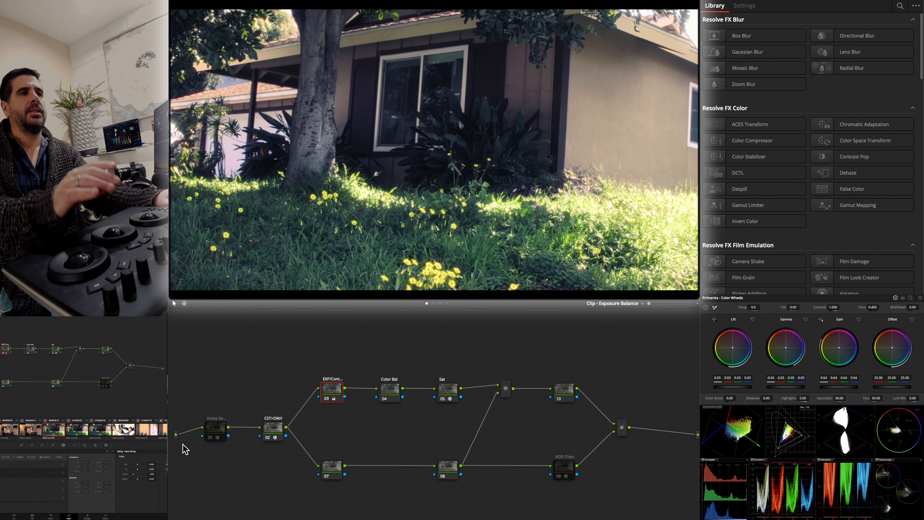
pyautogui.click(81, 430)
pyautogui.click(93, 431)
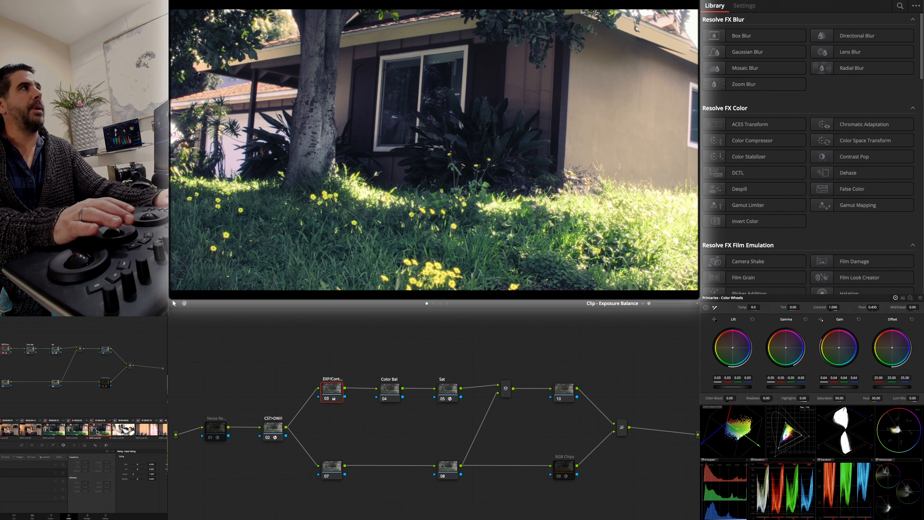
pyautogui.click(146, 430)
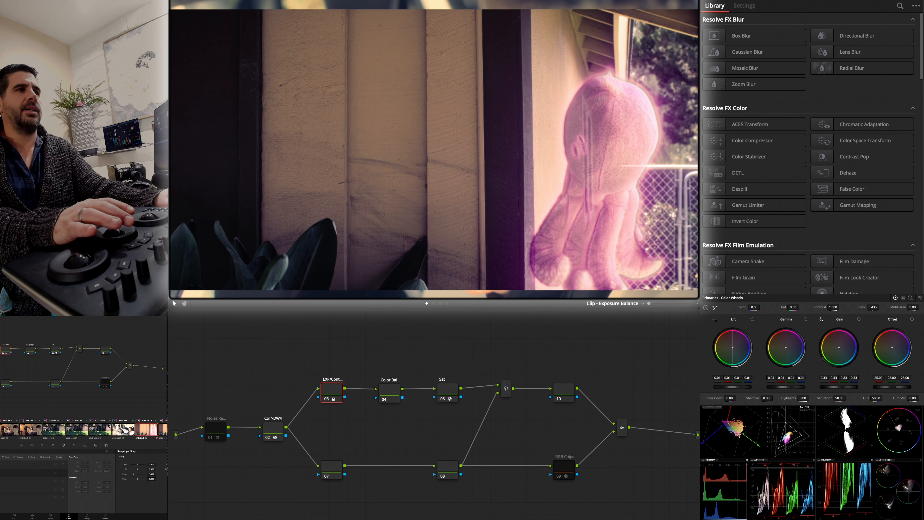
pyautogui.hscroll(5, 138, 433)
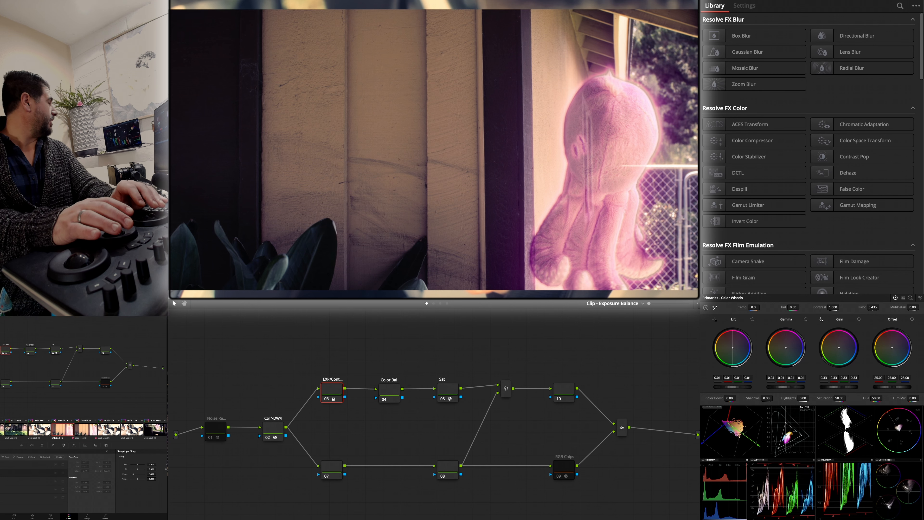
# - Compare the octopus wall clip with and without its exposure node, and set that node's Gain to 0.59
pyautogui.hotkey('ctrl', 'd')
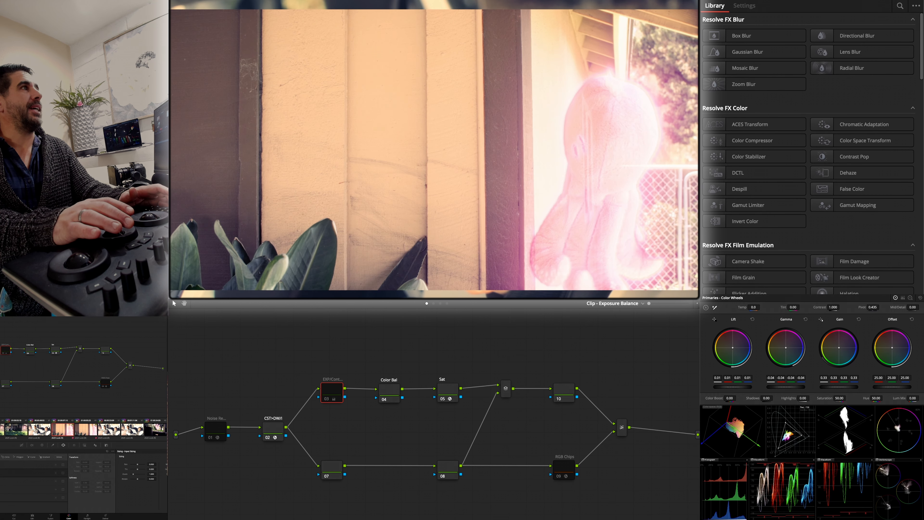
pyautogui.hotkey('ctrl', 'd')
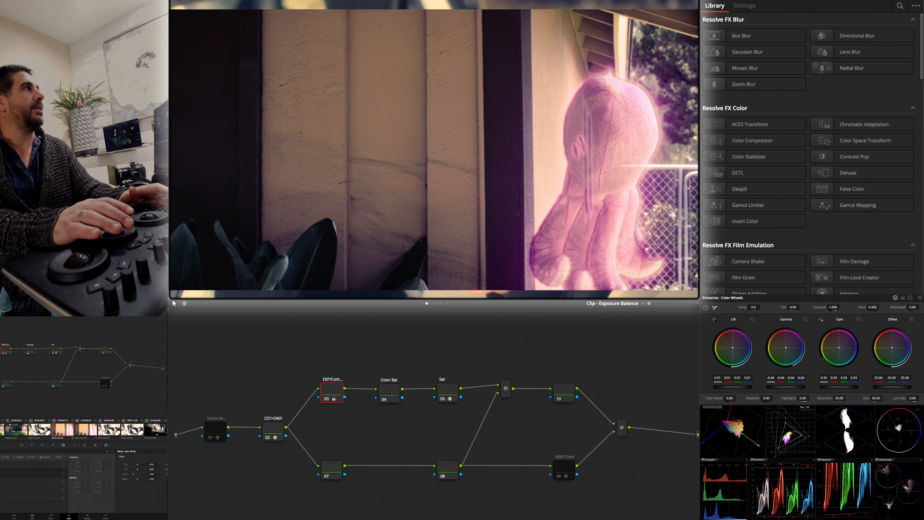
pyautogui.hotkey('ctrl', 'd')
pyautogui.hotkey('ctrl', 'd')
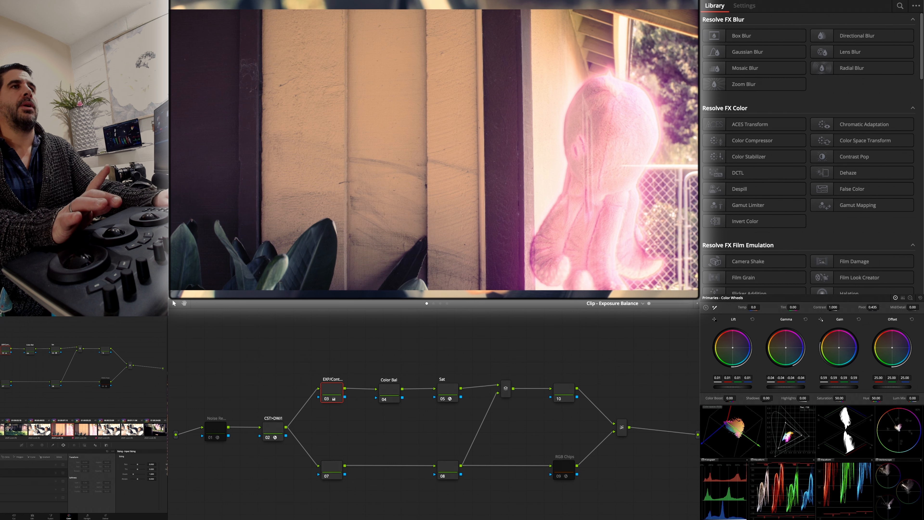
# - Fine-tune the octopus clip's colour in the Color Bal node, and darken its wall through a linear window on PW 1 with Gain 0.90
pyautogui.click(386, 392)
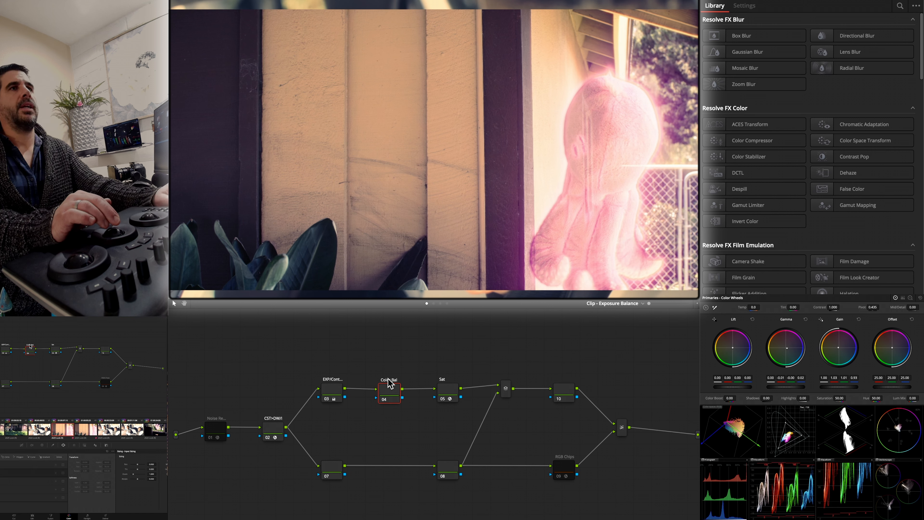
pyautogui.click(434, 304)
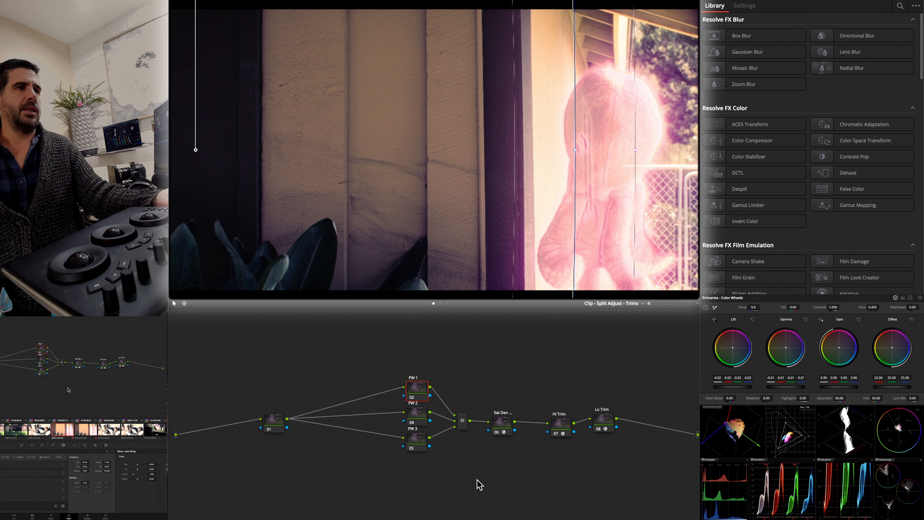
# - Set the octopus wall clip's exposure node Gain to 0.53, and load the MONO-SAT-v3.0-NE DCTL in its Sat node with Magenta Sat 0.144
pyautogui.click(91, 430)
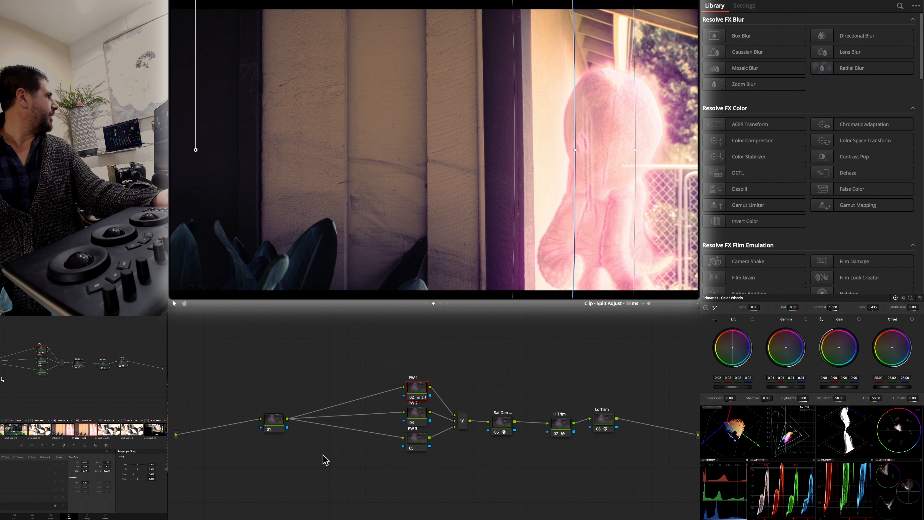
pyautogui.click(427, 303)
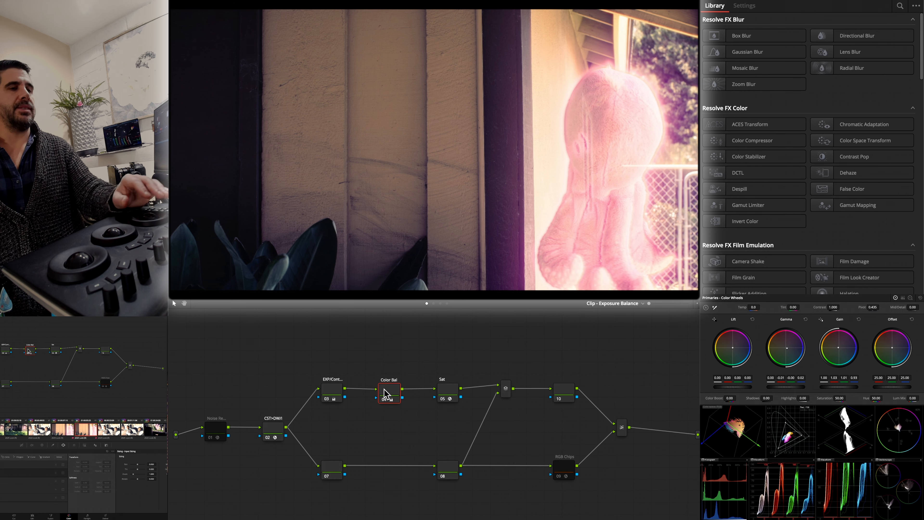
pyautogui.click(334, 391)
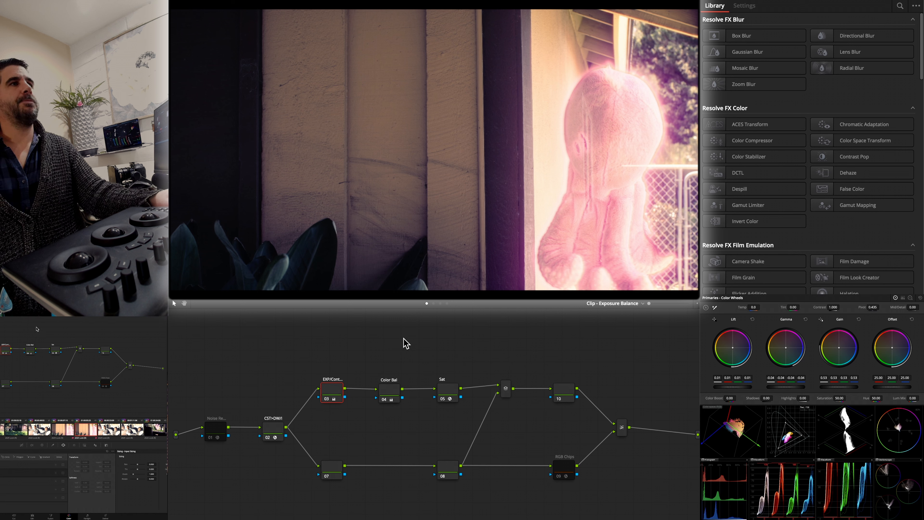
pyautogui.click(443, 391)
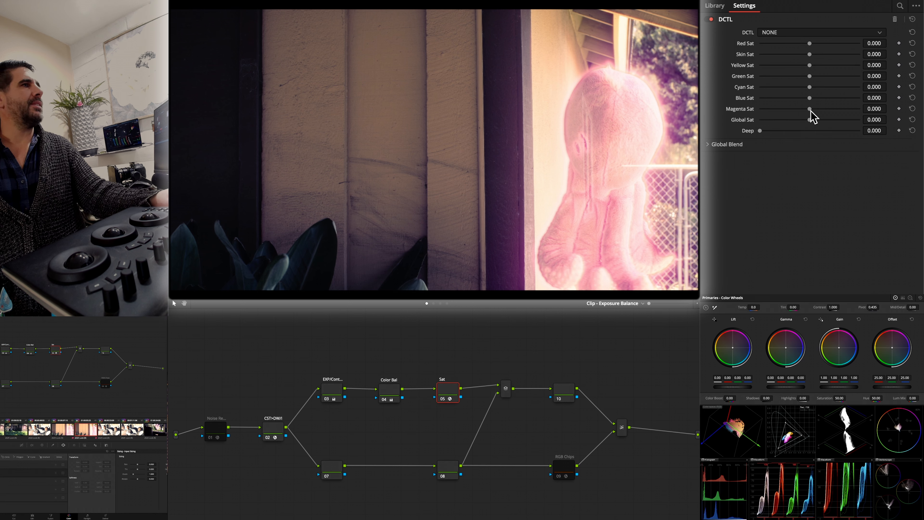
pyautogui.moveTo(810, 109)
pyautogui.mouseDown()
pyautogui.moveTo(852, 102)
pyautogui.moveTo(819, 105)
pyautogui.mouseUp()
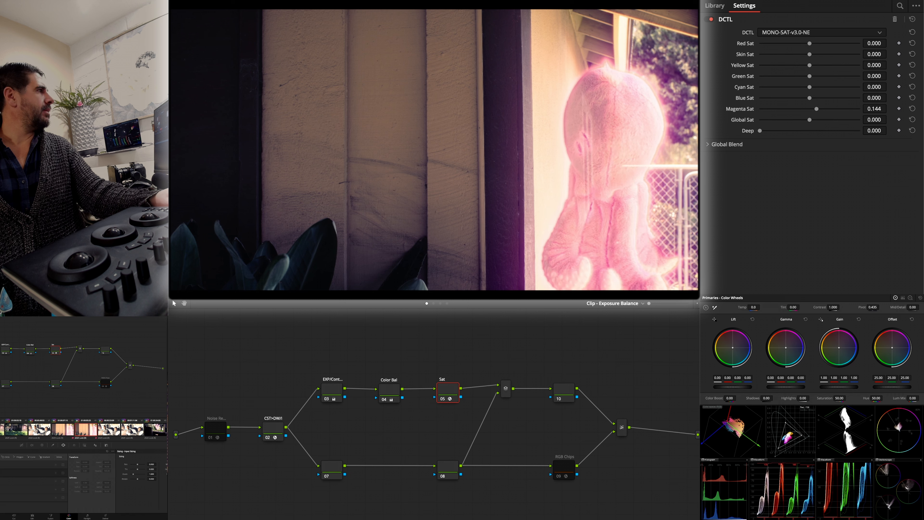
# - Compare the octopus wall clip's saturation and exposure with the neighbouring clip of the child in the car seat
pyautogui.click(118, 428)
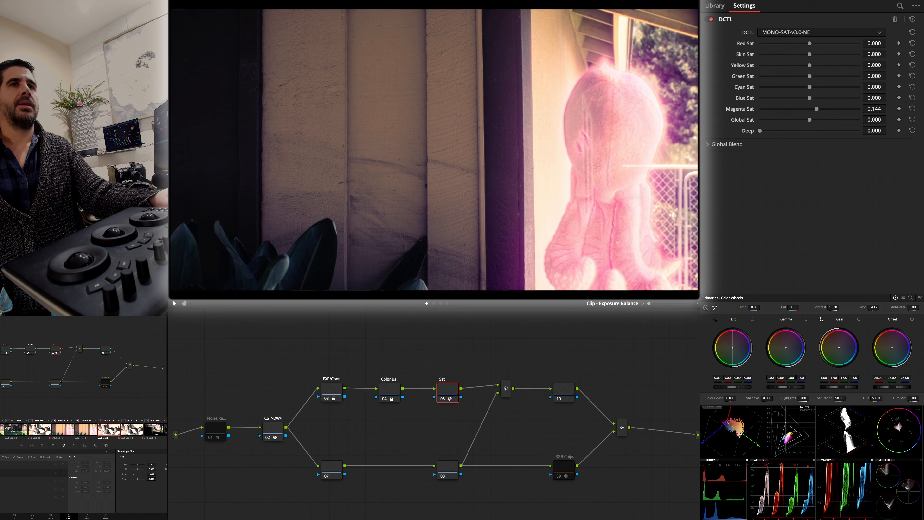
pyautogui.click(130, 431)
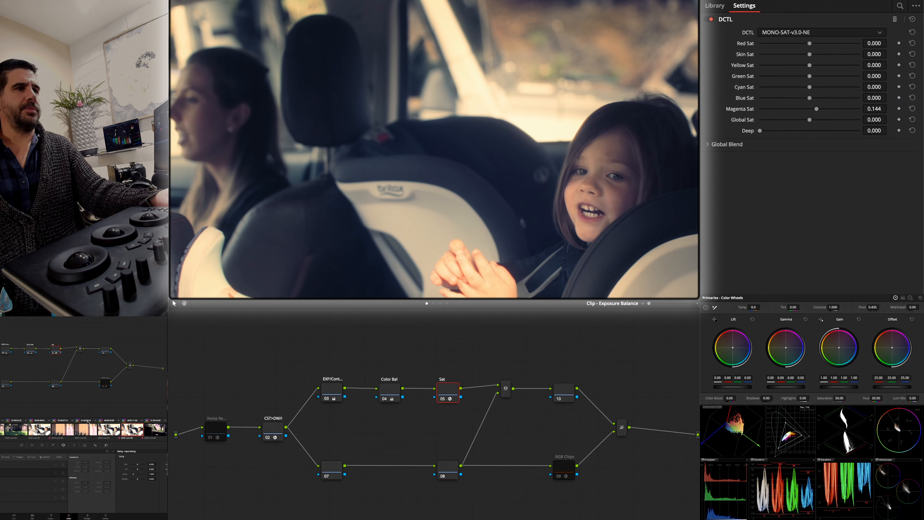
pyautogui.click(71, 431)
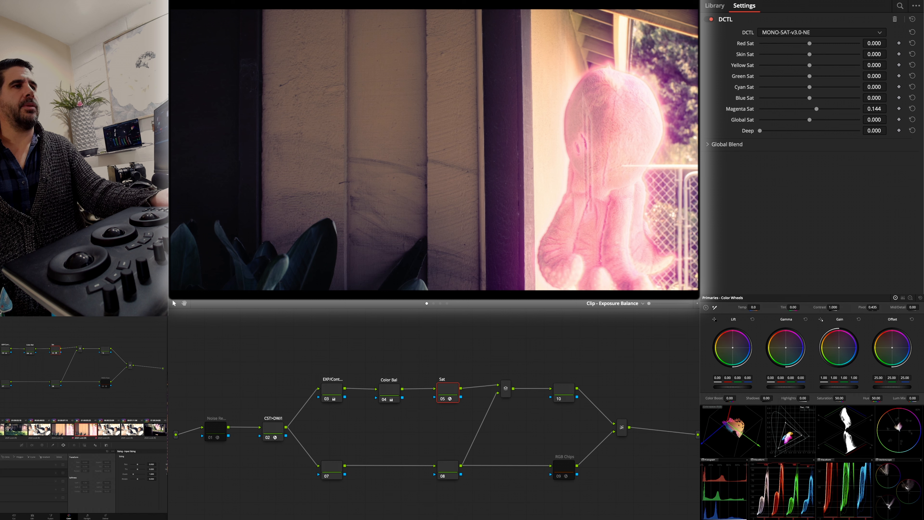
pyautogui.click(91, 426)
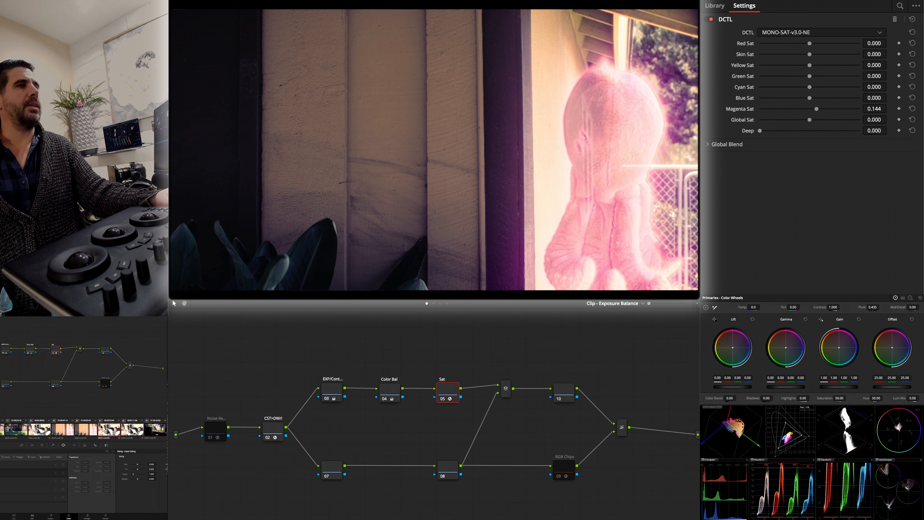
pyautogui.click(39, 425)
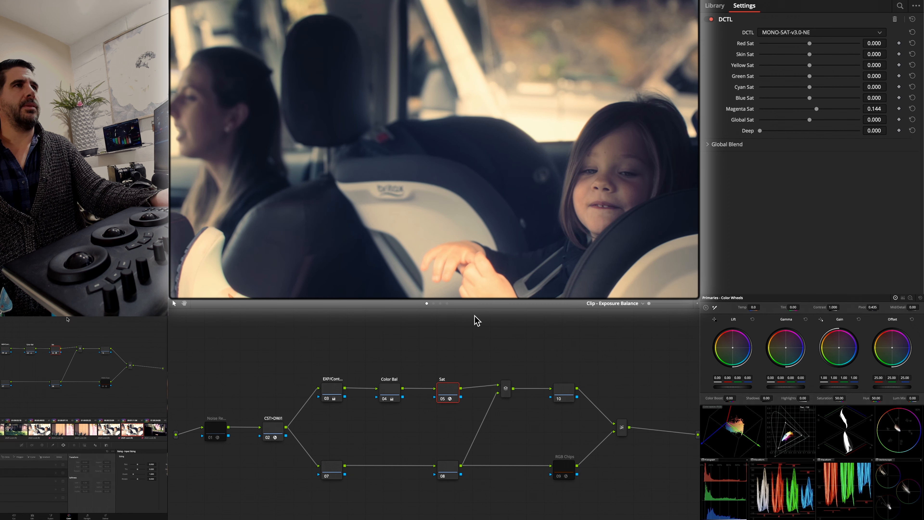
pyautogui.click(821, 0)
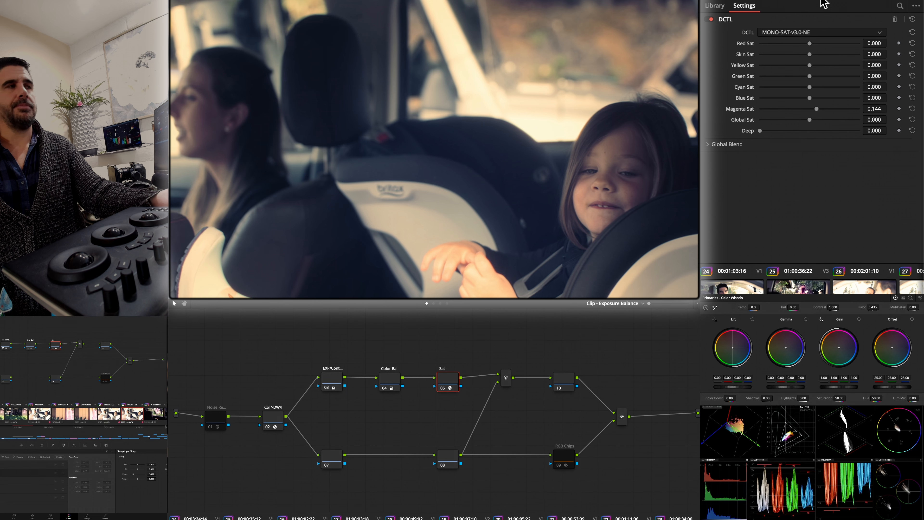
pyautogui.click(822, 1)
pyautogui.click(821, 1)
pyautogui.click(822, 1)
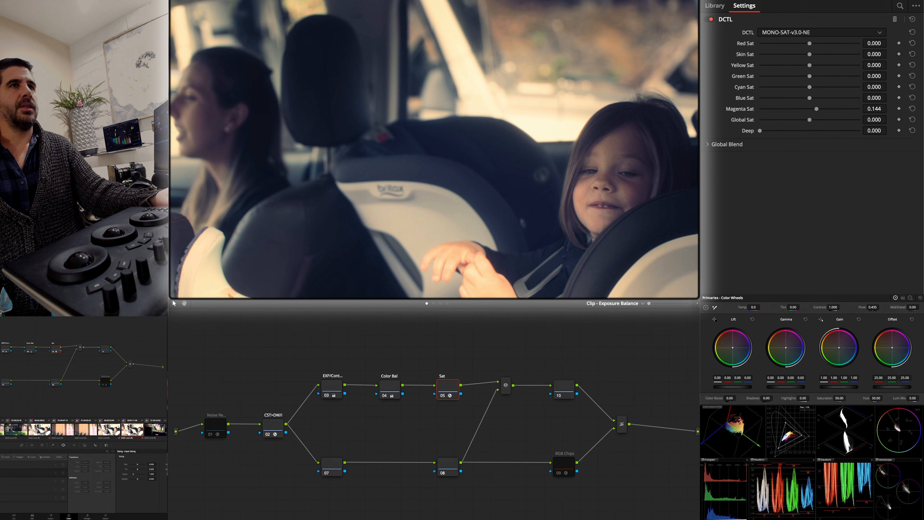
# - Compare the car seat clip with and without its PW 1 window node in the Split Adjust - Trims layer
pyautogui.click(433, 304)
pyautogui.click(419, 389)
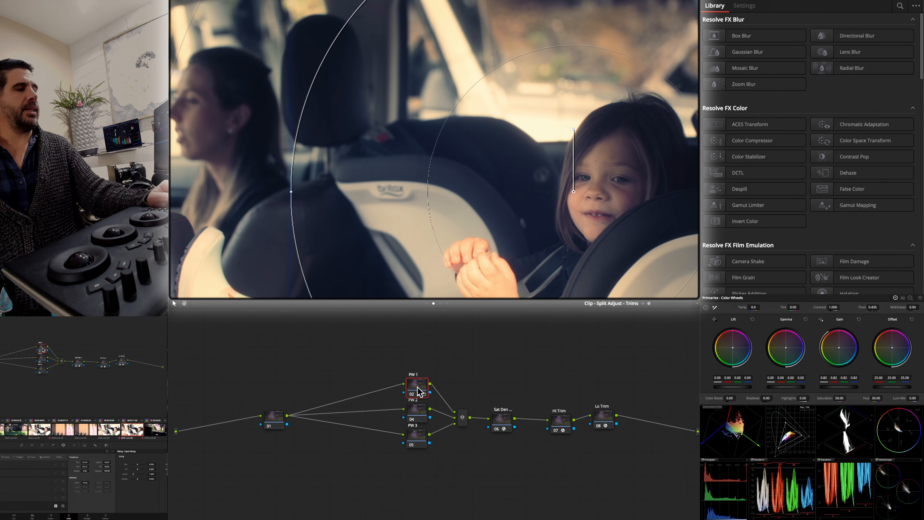
pyautogui.hotkey('ctrl', 'd')
pyautogui.hotkey('ctrl', 'd')
pyautogui.hotkey('ctrl', 'd')
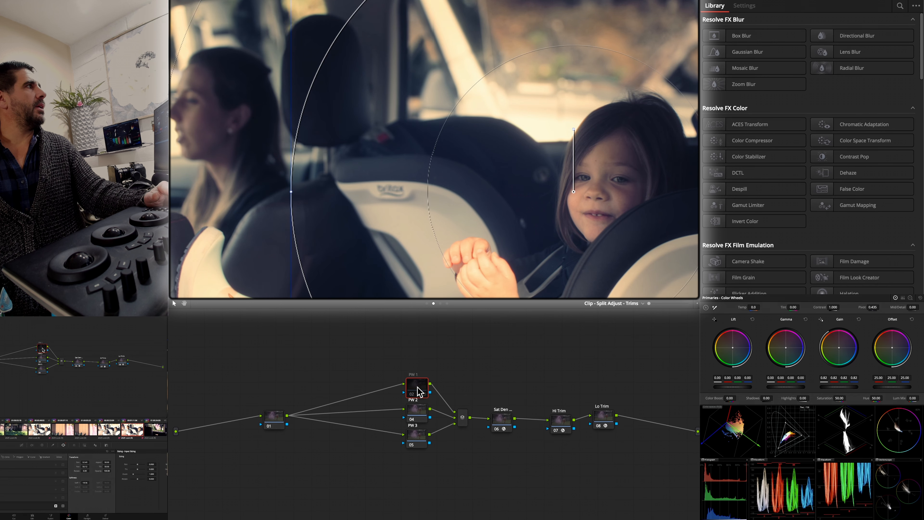
pyautogui.hotkey('ctrl', 'd')
pyautogui.hotkey('ctrl', 'd')
pyautogui.hotkey('ctrl', 'd')
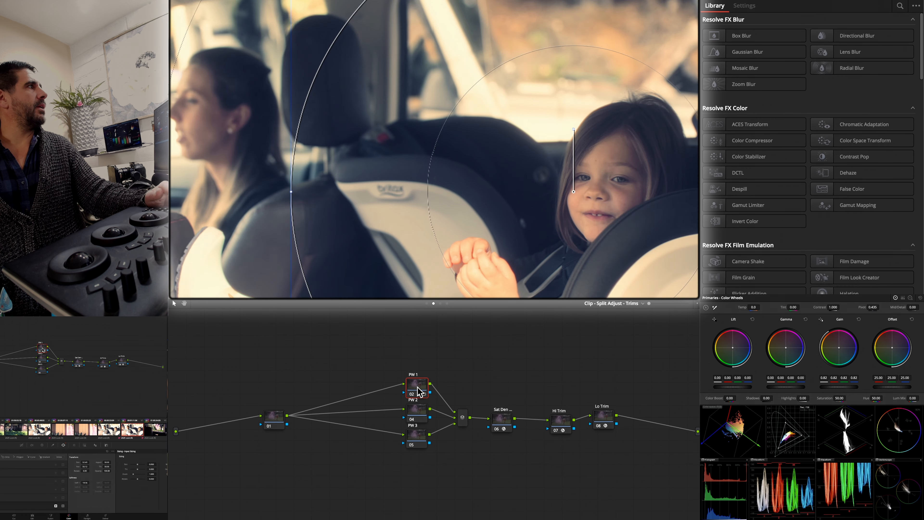
# - On the garden clip seen through the car window, set the exposure node to Lift 0.08 and Gain 0.78, and Magenta Sat to -0.162
pyautogui.click(151, 434)
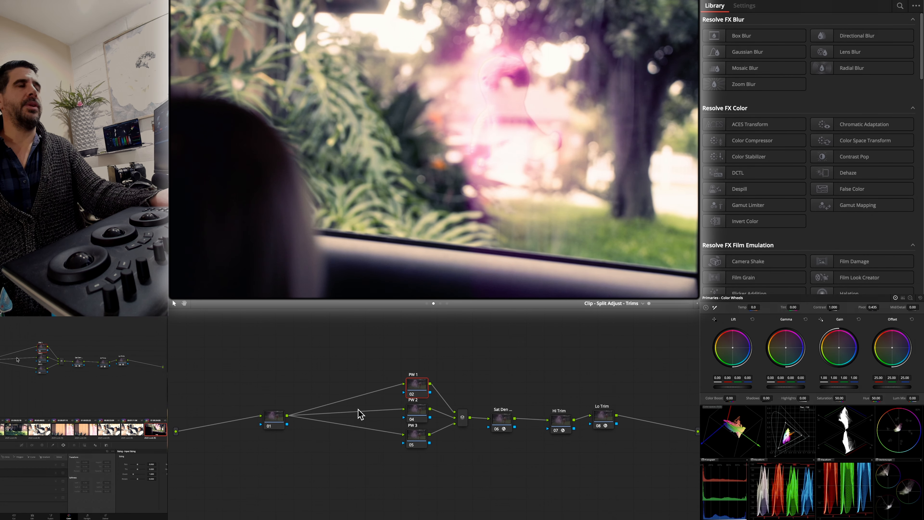
pyautogui.click(427, 304)
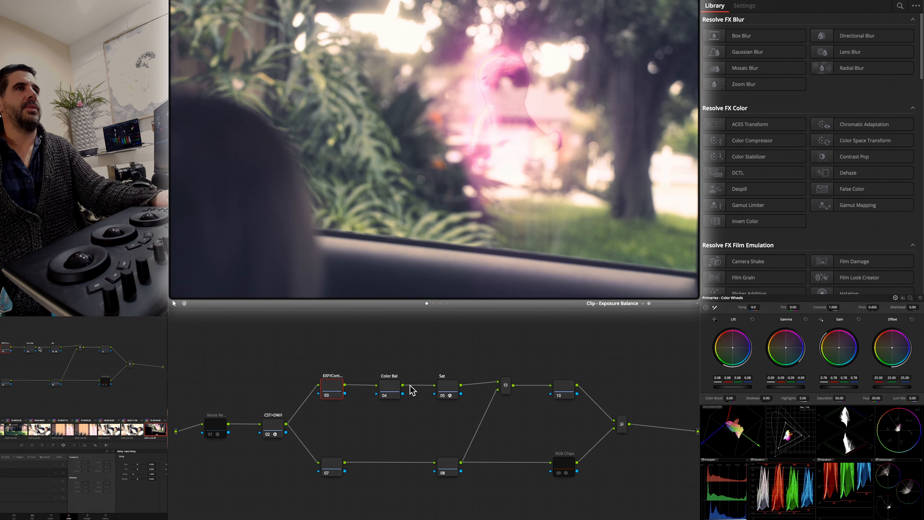
pyautogui.click(455, 396)
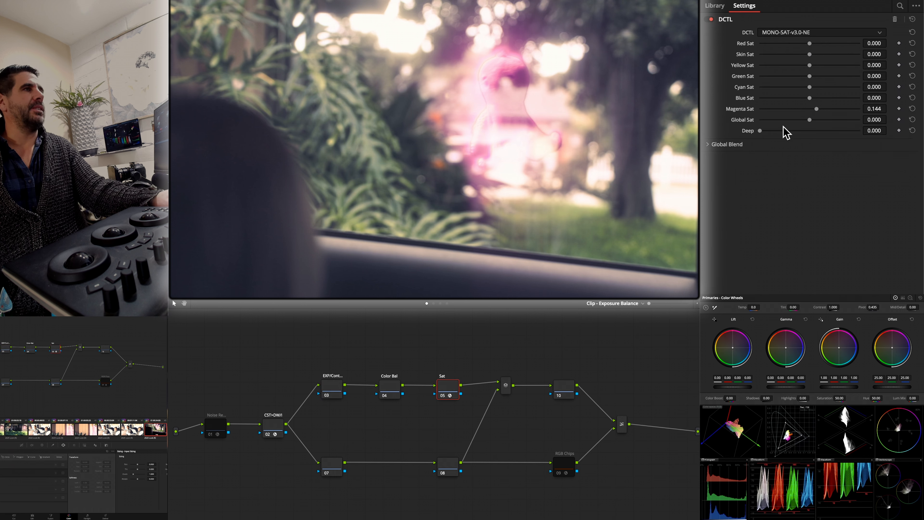
pyautogui.moveTo(816, 109); pyautogui.dragTo(802, 110)
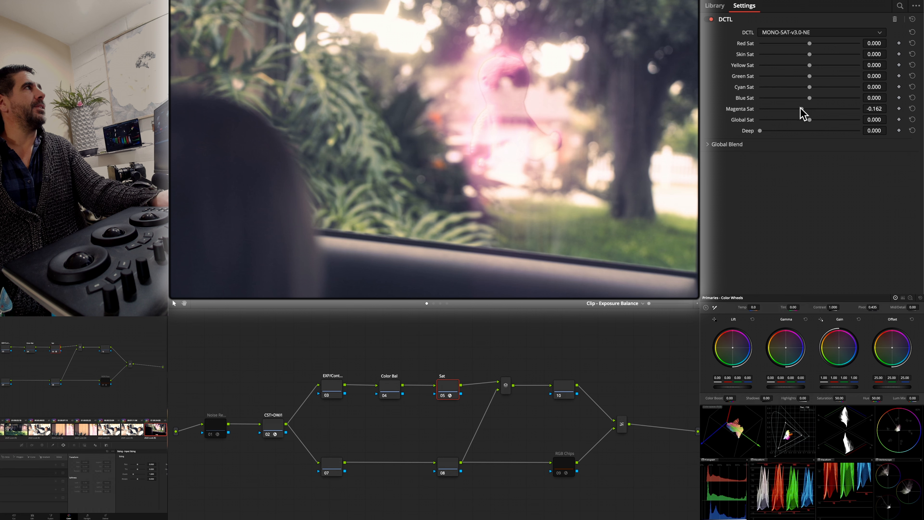
# - Warm the garden clip in Color Bal with Gain 1.04, 1.01, 0.91, and set Red Sat -0.127, Yellow Sat -0.223 and Green Sat -0.354
pyautogui.click(395, 389)
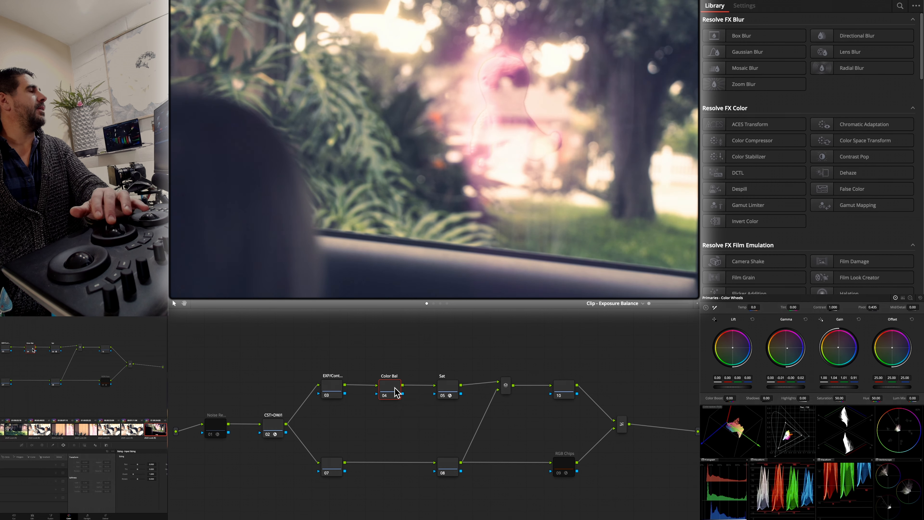
pyautogui.click(447, 392)
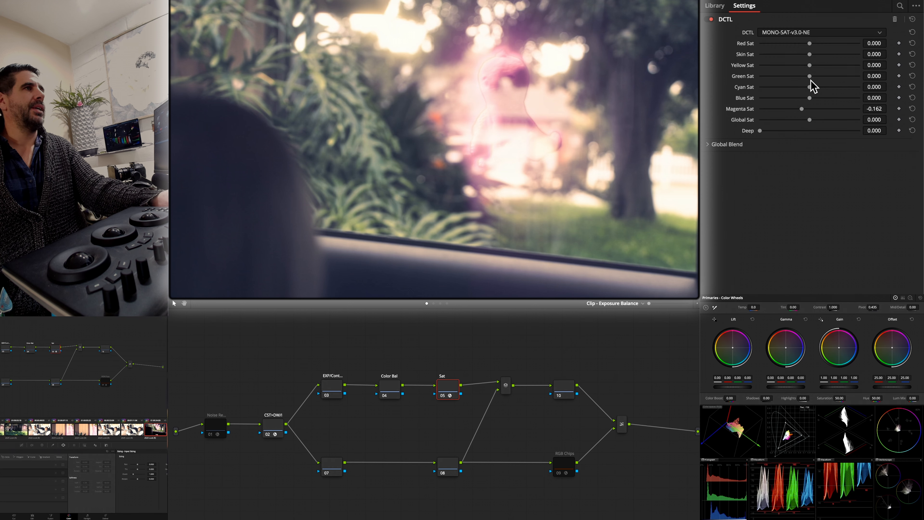
pyautogui.moveTo(810, 76)
pyautogui.mouseDown()
pyautogui.moveTo(777, 69)
pyautogui.moveTo(821, 68)
pyautogui.moveTo(799, 68)
pyautogui.mouseUp()
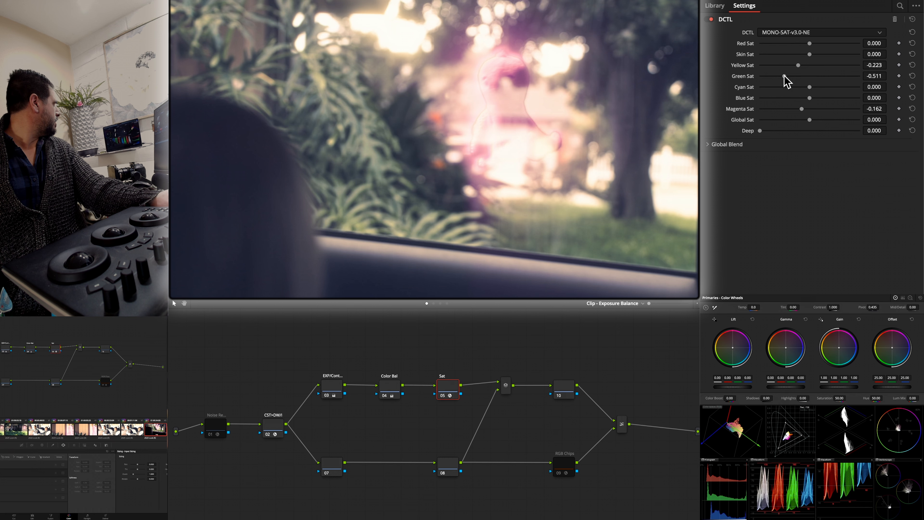
pyautogui.moveTo(783, 78)
pyautogui.mouseDown()
pyautogui.moveTo(793, 76)
pyautogui.moveTo(767, 76)
pyautogui.moveTo(793, 77)
pyautogui.mouseUp()
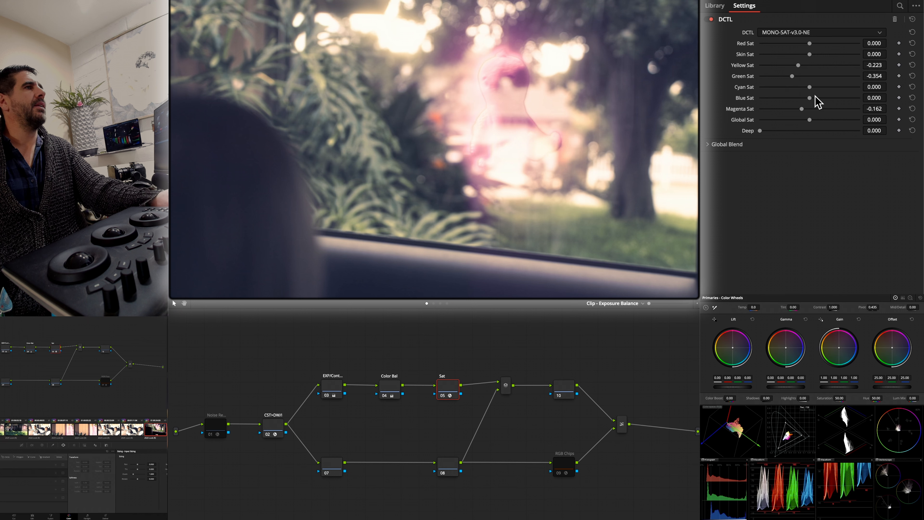
pyautogui.moveTo(810, 44)
pyautogui.mouseDown()
pyautogui.moveTo(784, 44)
pyautogui.moveTo(816, 44)
pyautogui.moveTo(796, 44)
pyautogui.moveTo(804, 44)
pyautogui.mouseUp()
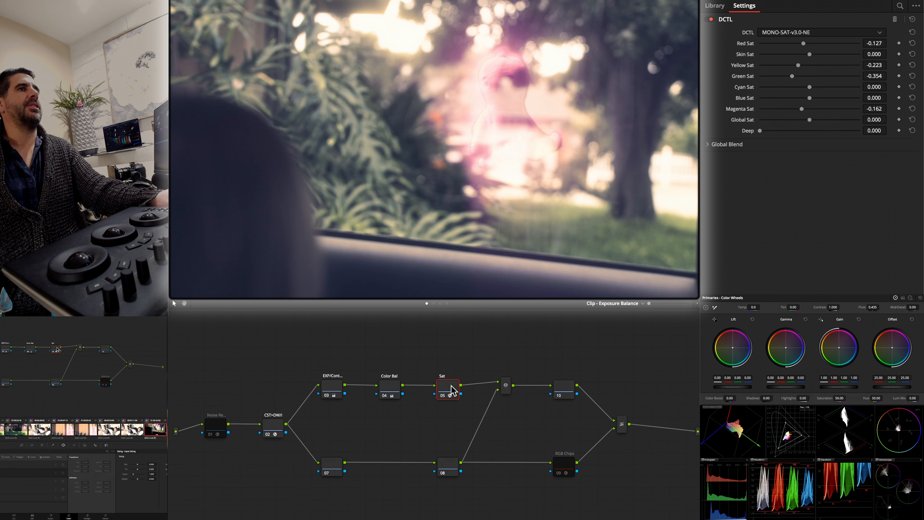
# - Copy the car-window garden clip's grade onto the driver clip, and set its exposure node to Lift 0.02, Gamma -0.03 and Gain 0.63
pyautogui.click(433, 304)
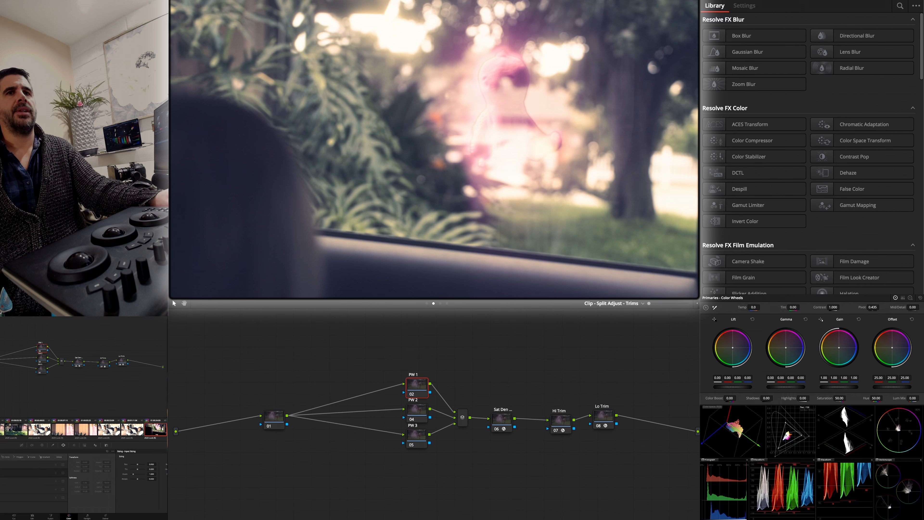
pyautogui.press('space')
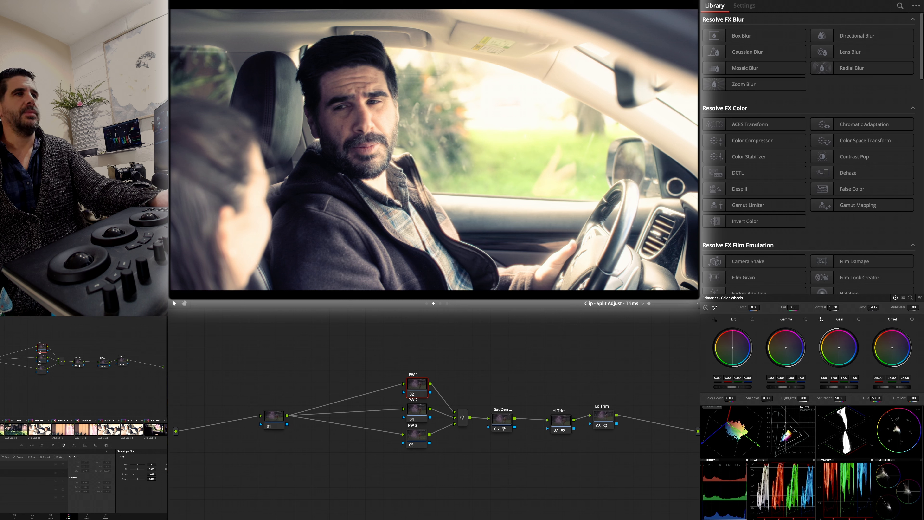
pyautogui.click(426, 303)
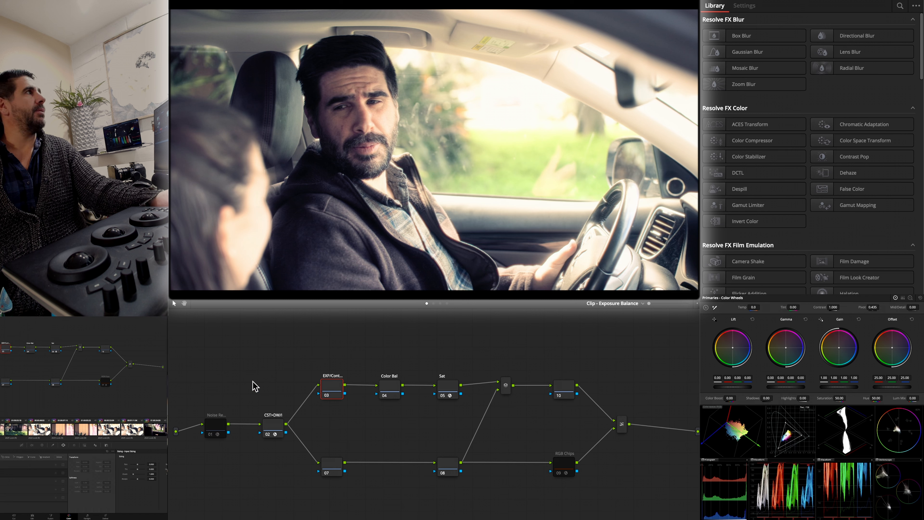
pyautogui.middleClick(156, 429)
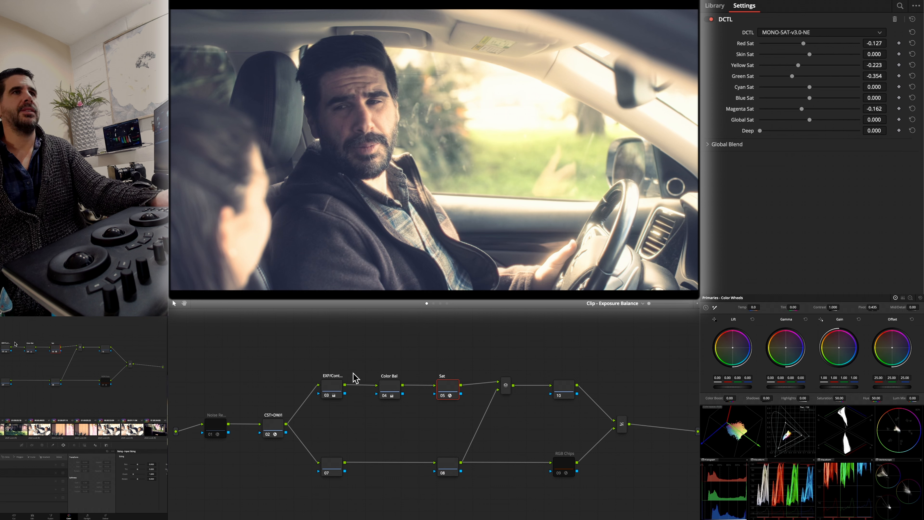
pyautogui.click(327, 391)
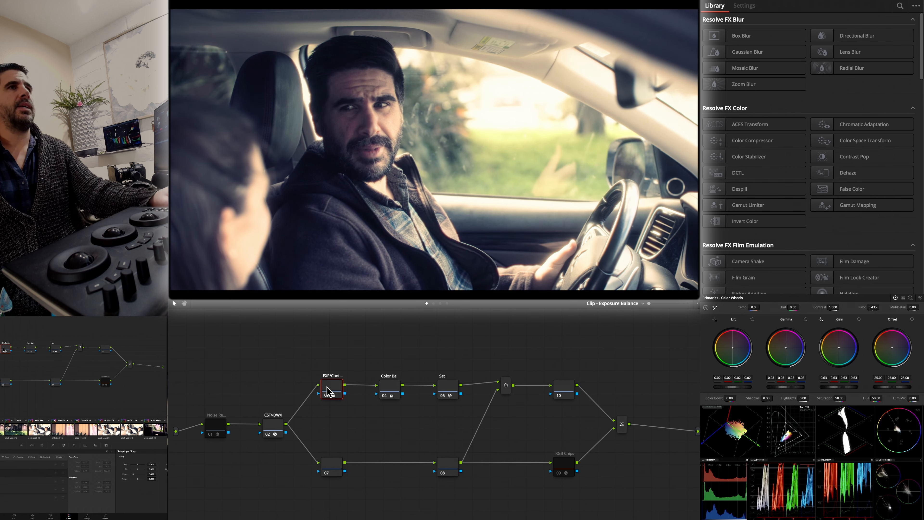
# - Compare the driver clip with and without its Color Bal node
pyautogui.click(389, 394)
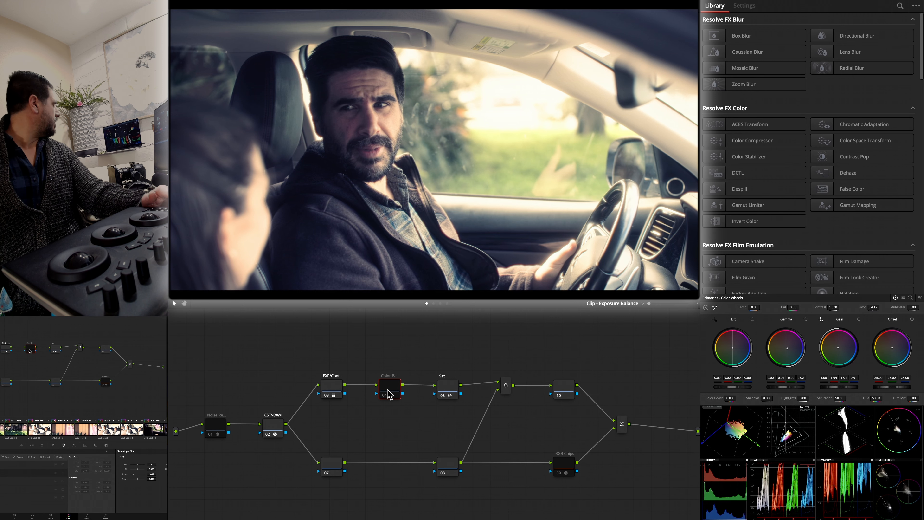
pyautogui.hotkey('ctrl', 'd')
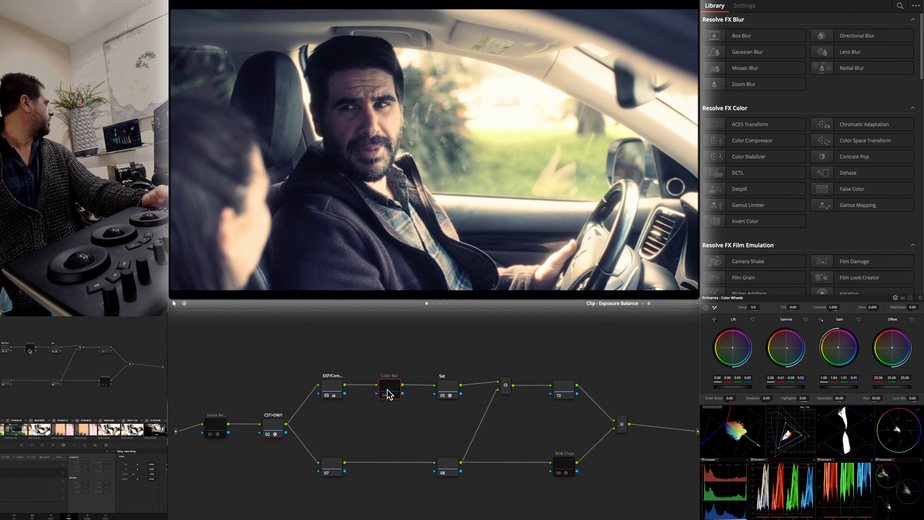
pyautogui.hotkey('ctrl', 'd')
pyautogui.hotkey('ctrl', 'd')
pyautogui.hotkey('ctrl', 'd')
pyautogui.hotkey('ctrl', 'd')
pyautogui.hotkey('ctrl', 'd')
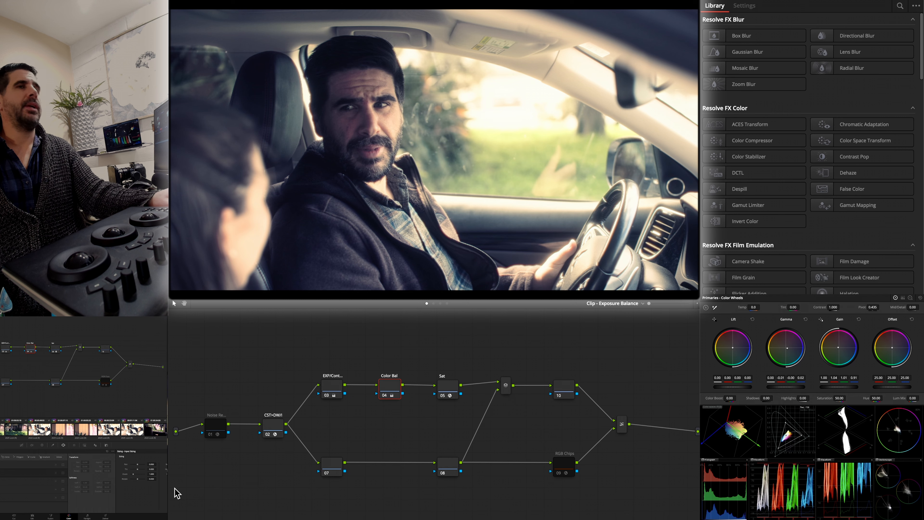
# - Compare the garden clip with the driver clip, and set the driver clip's Sat node to Red Sat 0.000 and Skin Sat 0.563
pyautogui.click(162, 432)
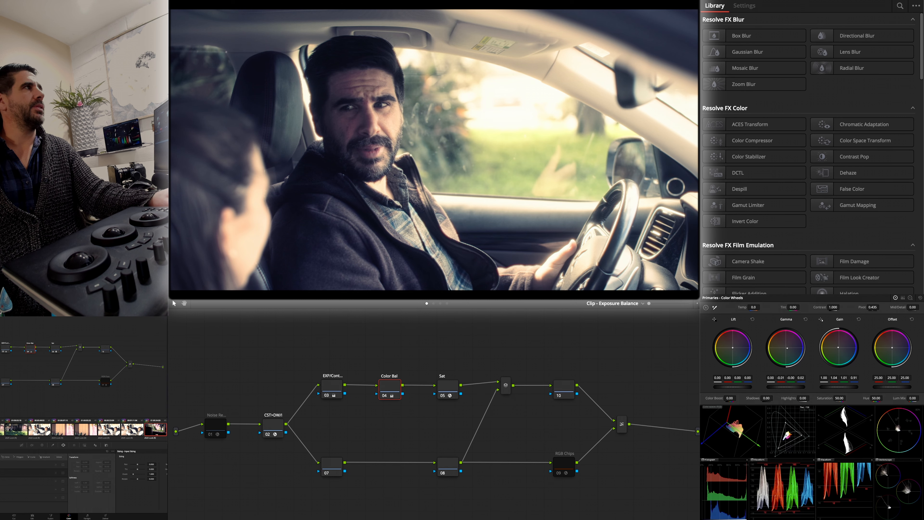
pyautogui.click(175, 430)
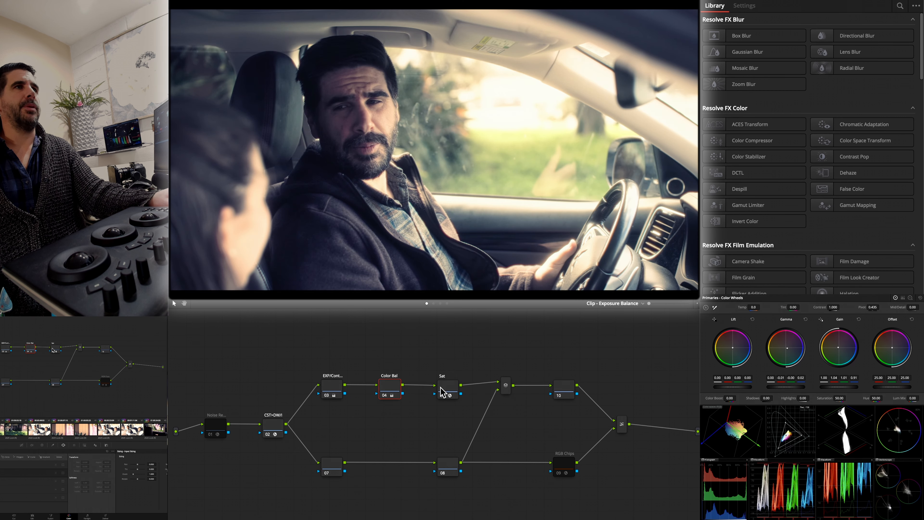
pyautogui.click(443, 392)
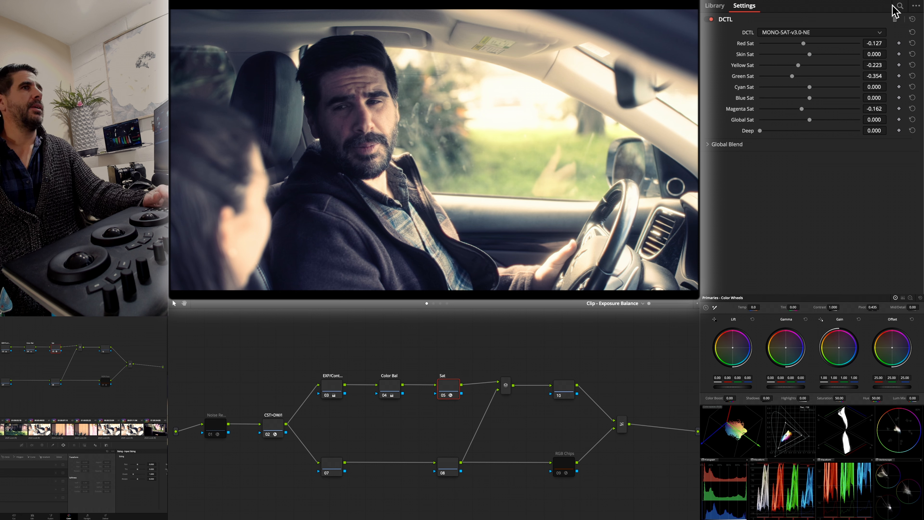
pyautogui.press('super+d')
pyautogui.press('super+d')
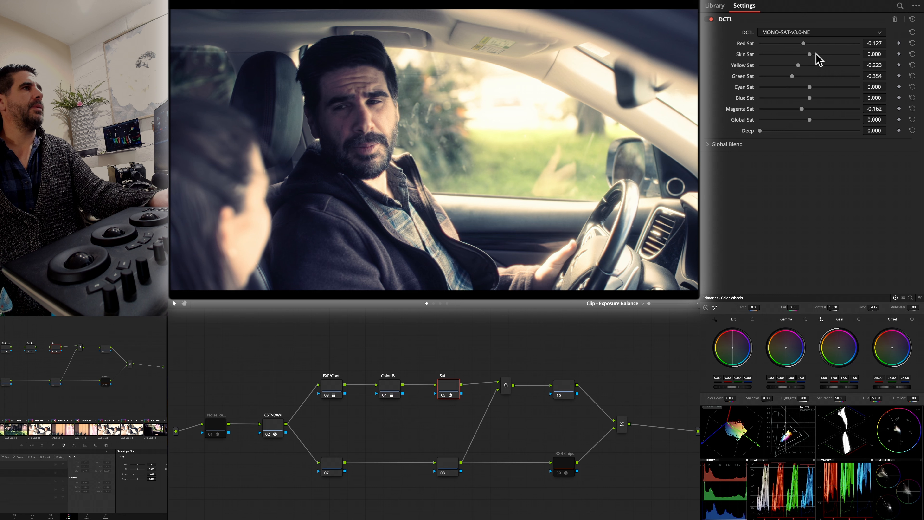
pyautogui.moveTo(825, 54)
pyautogui.mouseDown()
pyautogui.moveTo(846, 56)
pyautogui.moveTo(838, 54)
pyautogui.mouseUp()
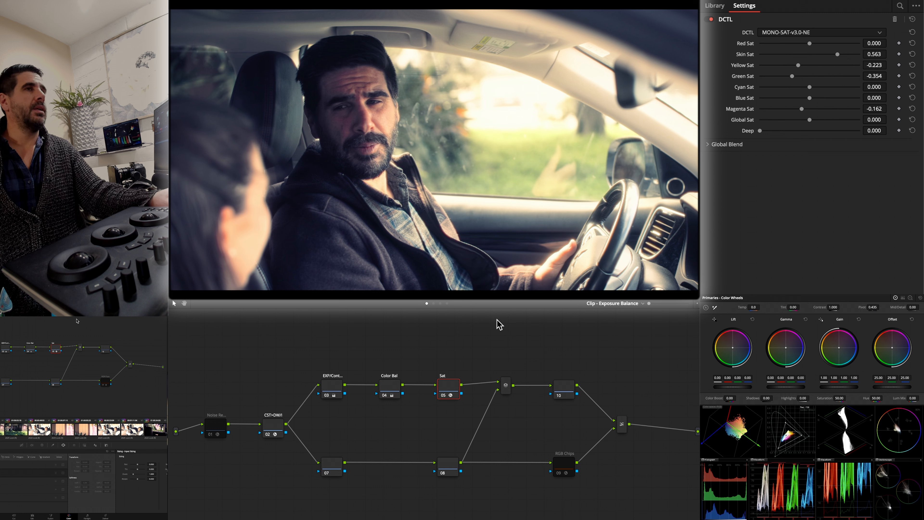
# - Turn on the Skin Check overlay in the driver clip's Power Windows layer
pyautogui.click(442, 303)
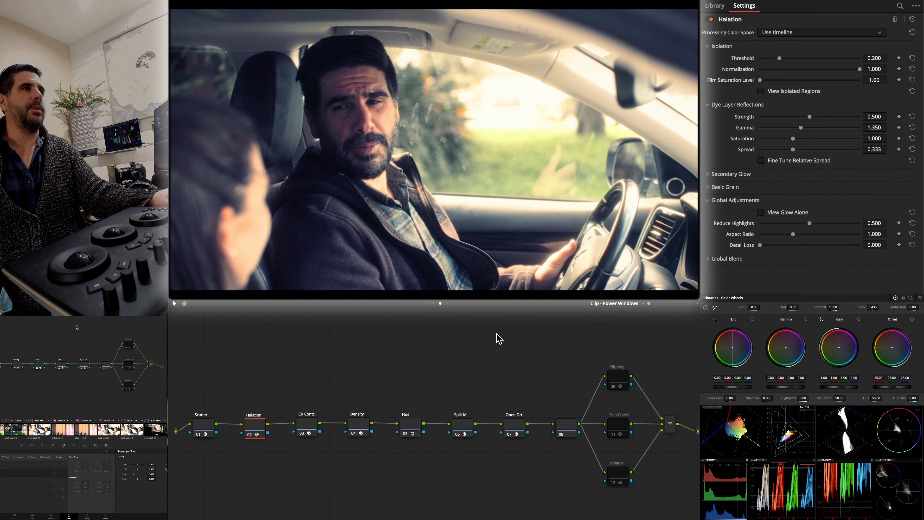
pyautogui.click(614, 425)
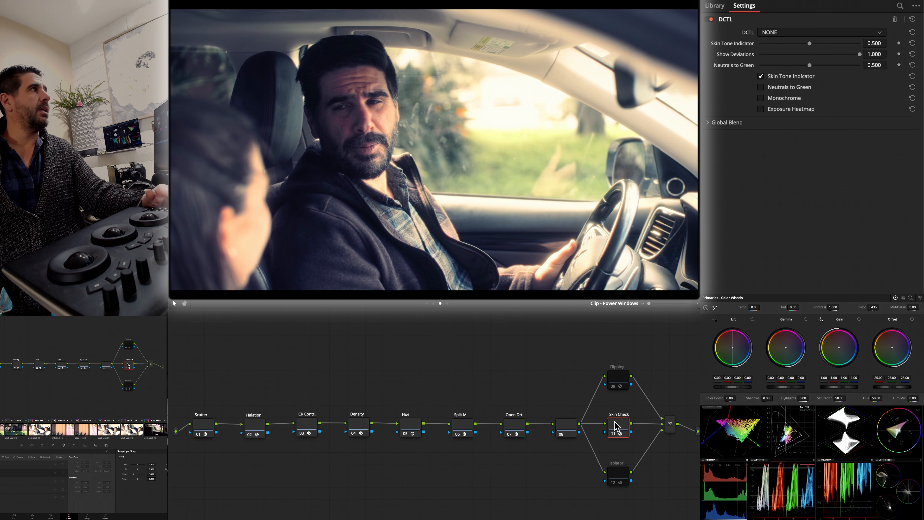
pyautogui.hotkey('ctrl', 'd')
pyautogui.hotkey('ctrl', 'd')
# - Under the skin overlay, set the driver clip's Color Bal Gain to 1.06, 0.94, 0.95, and switch Skin Check off
pyautogui.click(434, 303)
pyautogui.click(427, 304)
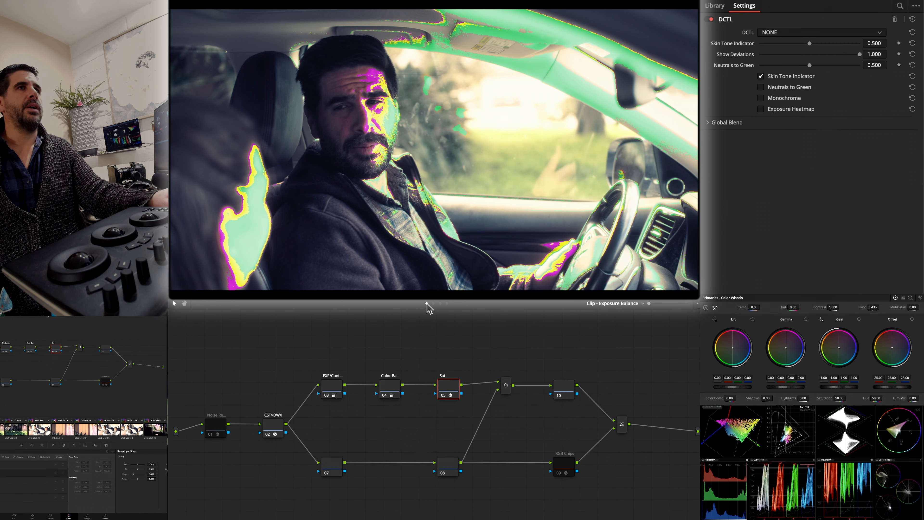
pyautogui.click(396, 391)
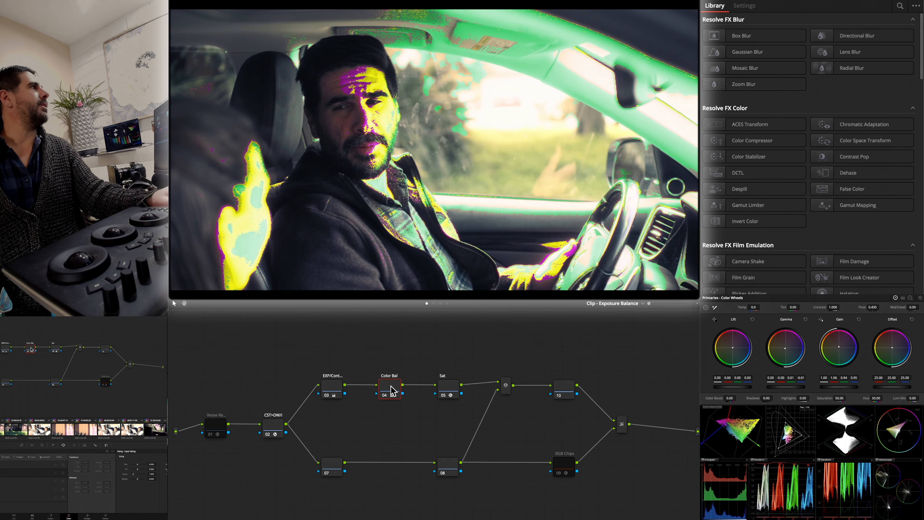
pyautogui.click(440, 304)
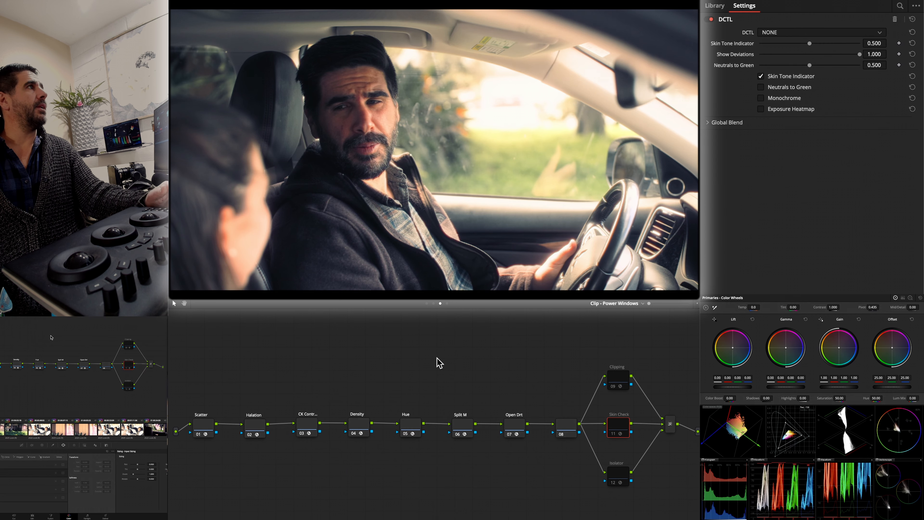
# - On the driver clip's Sat node, reload MONO-SAT-v3.0-NE and set Skin Tone Indicator to 0.498 and Show Deviations to 0.000
pyautogui.click(427, 304)
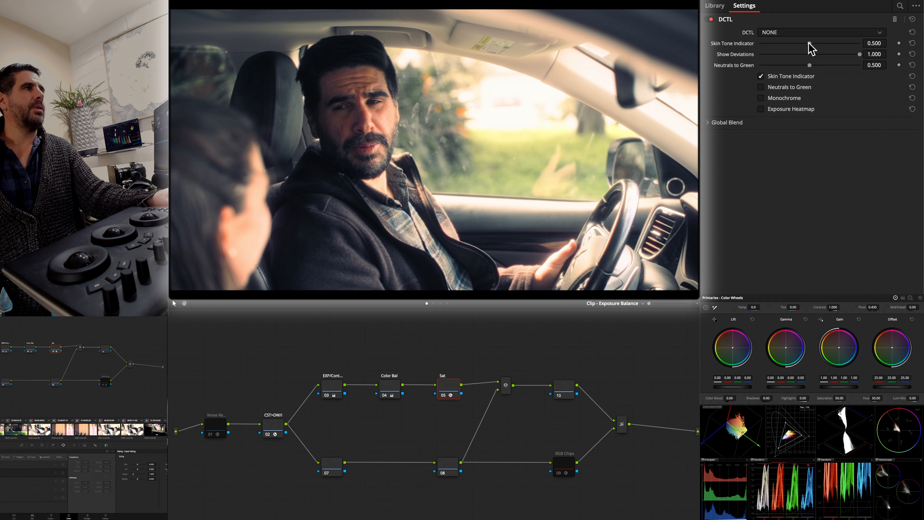
pyautogui.press('super+z')
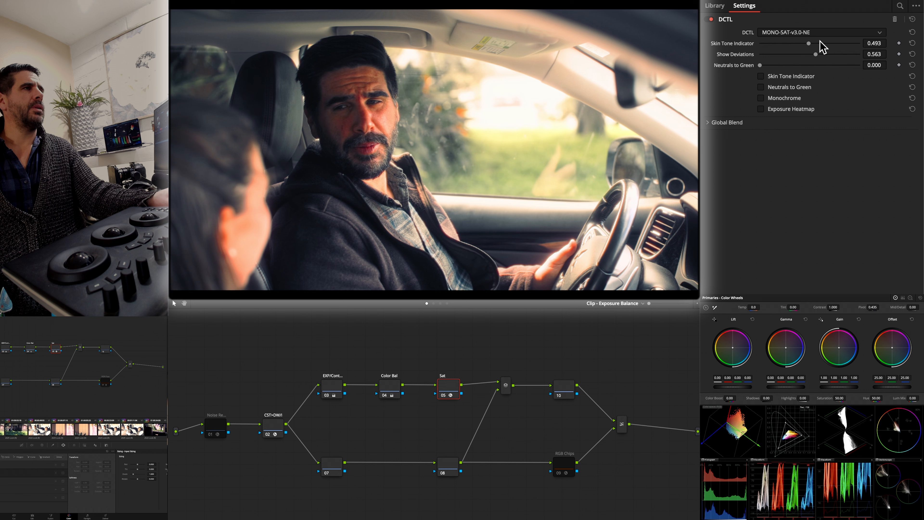
pyautogui.click(391, 392)
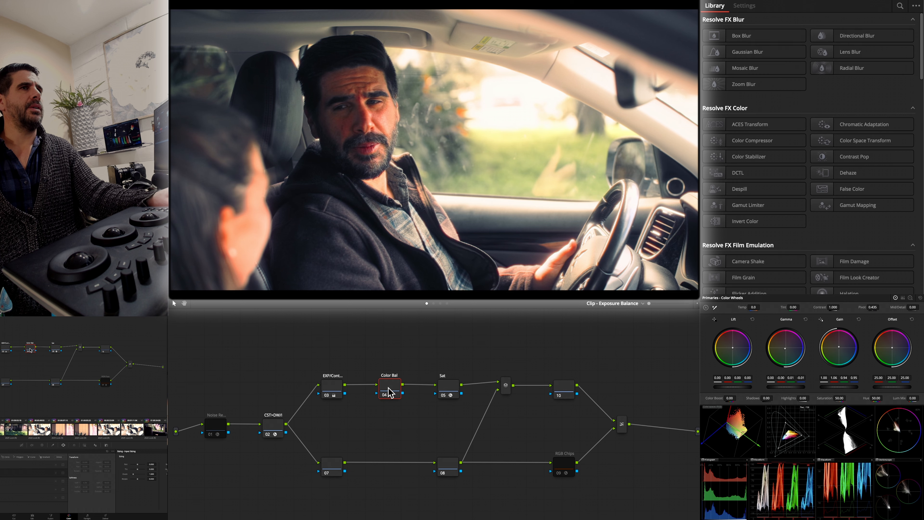
pyautogui.click(457, 391)
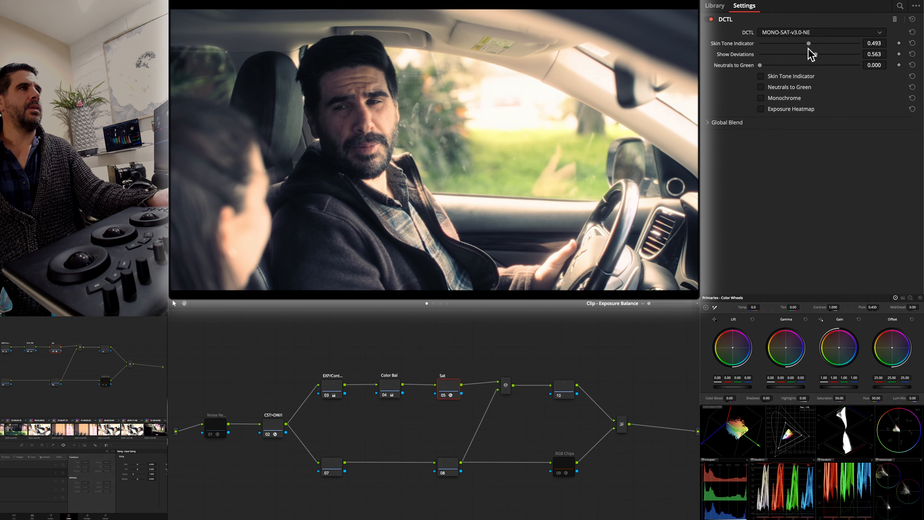
pyautogui.click(809, 33)
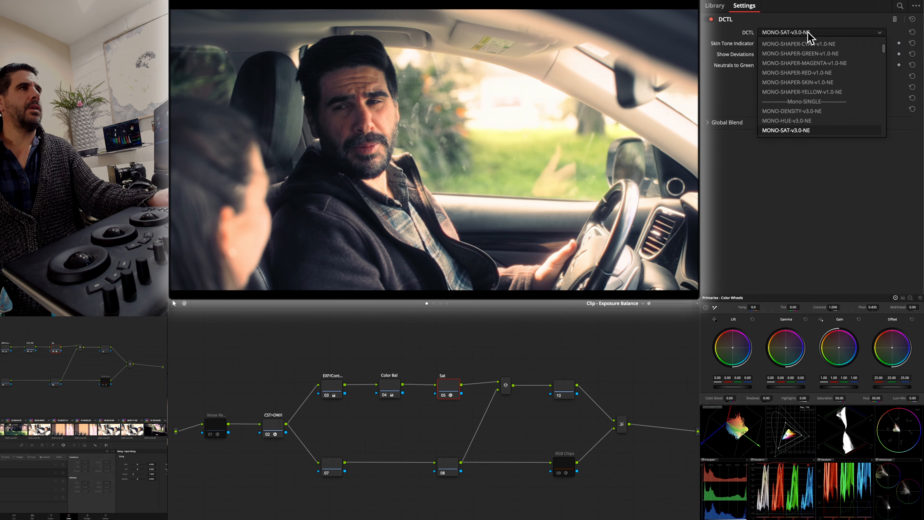
pyautogui.click(799, 130)
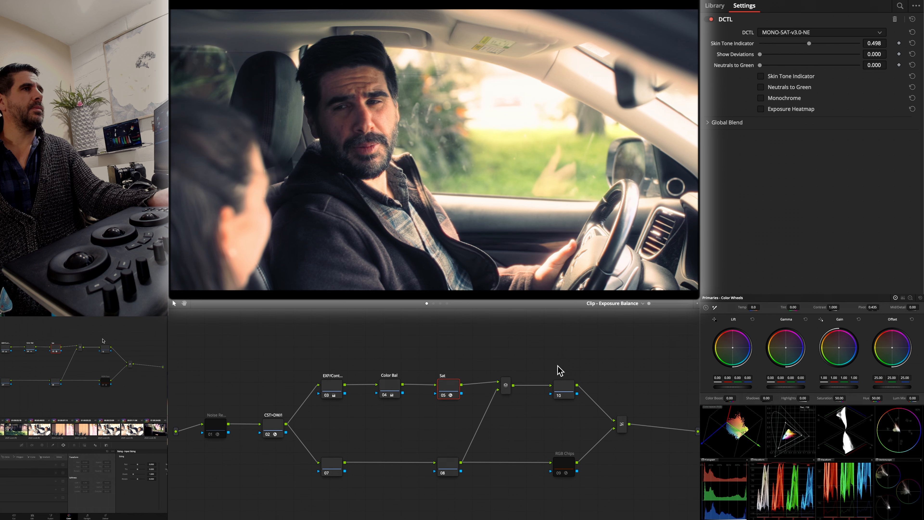
pyautogui.click(566, 395)
pyautogui.click(454, 386)
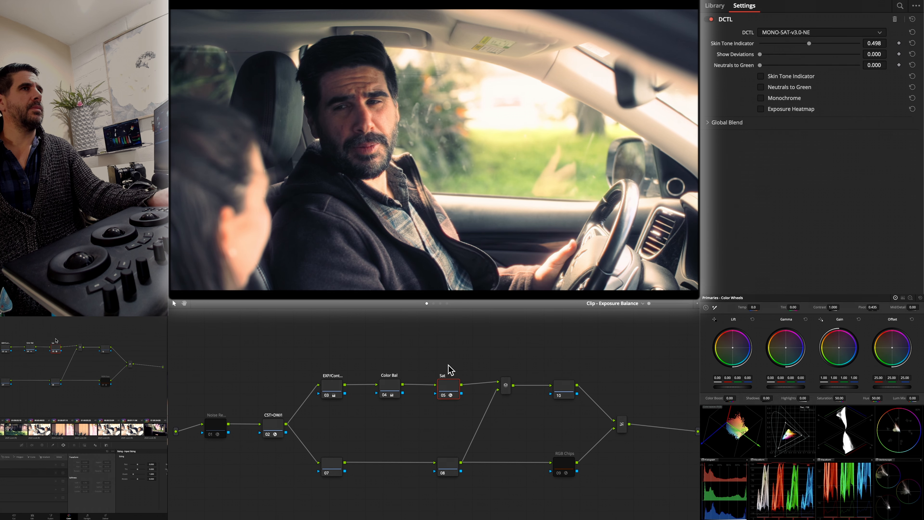
# - Toggle the driver clip's Skin Check overlay on and off, and return to the Exposure Balance layer
pyautogui.click(441, 303)
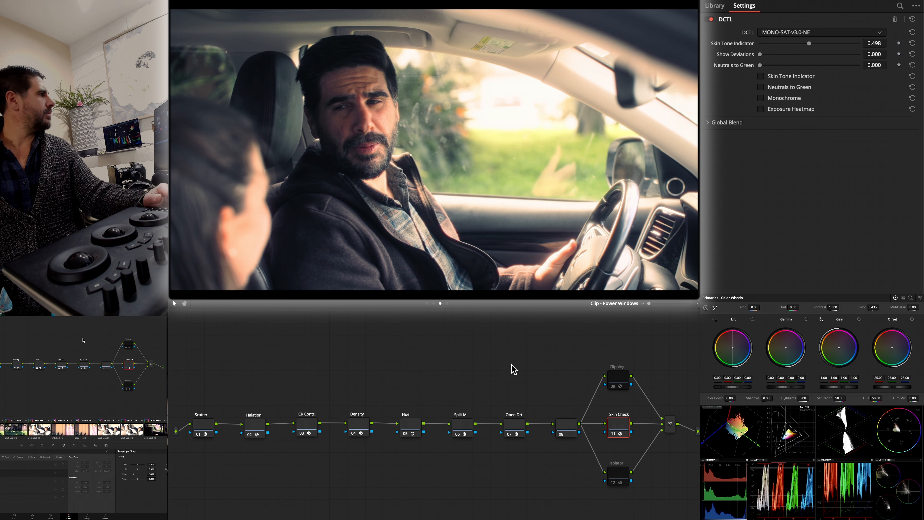
pyautogui.hotkey('ctrl', 'd')
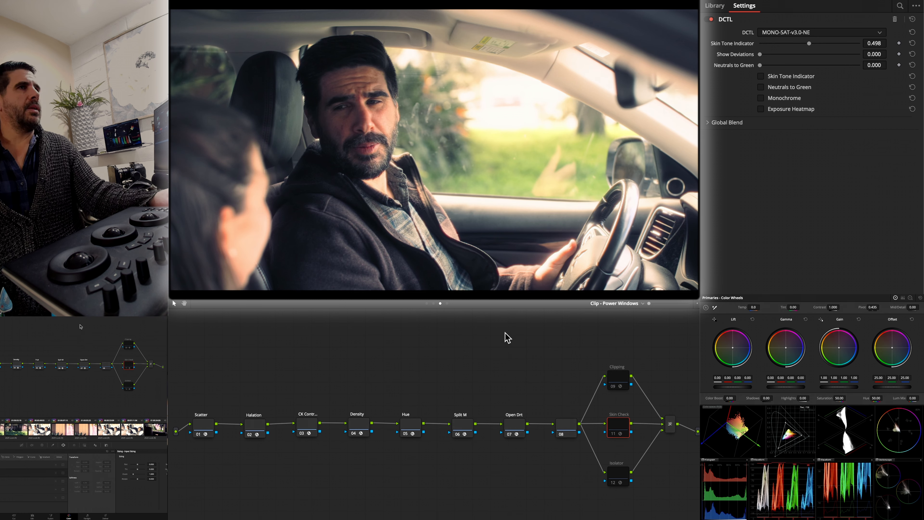
pyautogui.click(434, 304)
pyautogui.click(427, 303)
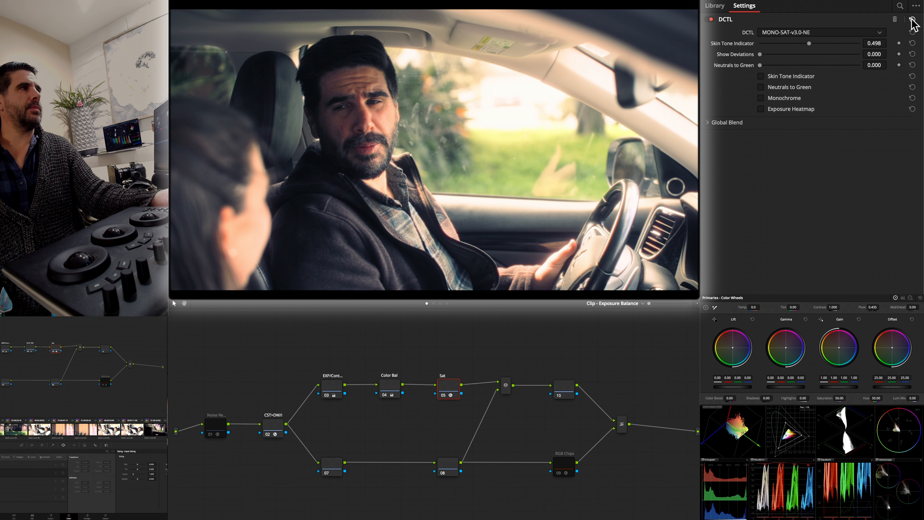
# - Switch the driver clip's Sat node to MONO-SHAPER-CYAN-v1.0-NE and back to MONO-SAT-v3.0-NE, and reset all its saturation values
pyautogui.click(825, 33)
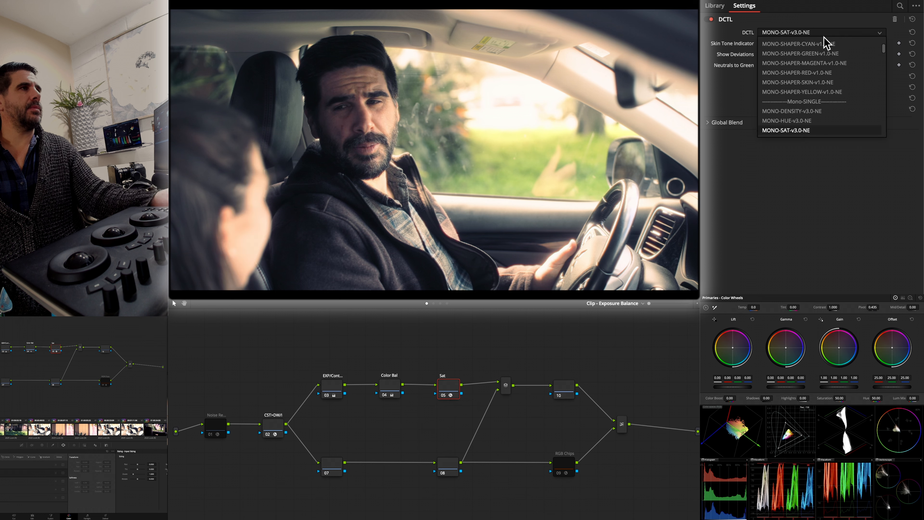
pyautogui.click(825, 45)
pyautogui.click(828, 33)
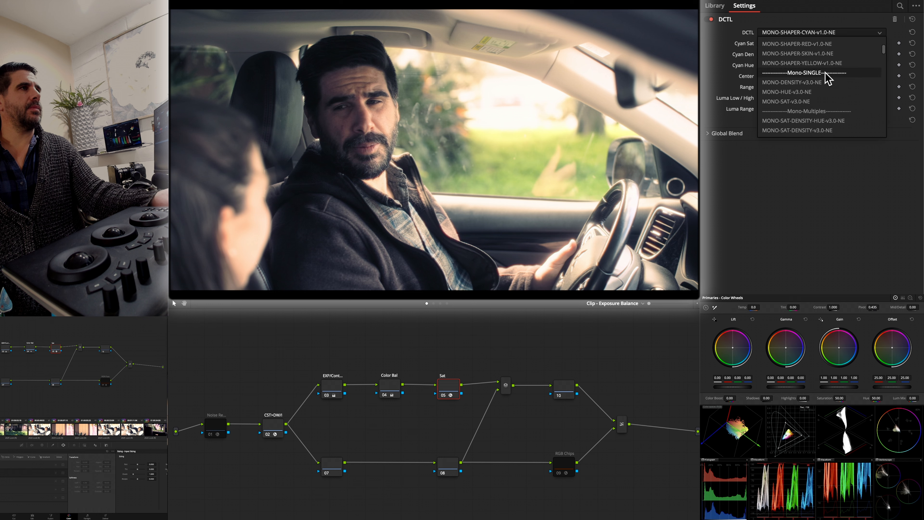
pyautogui.click(816, 102)
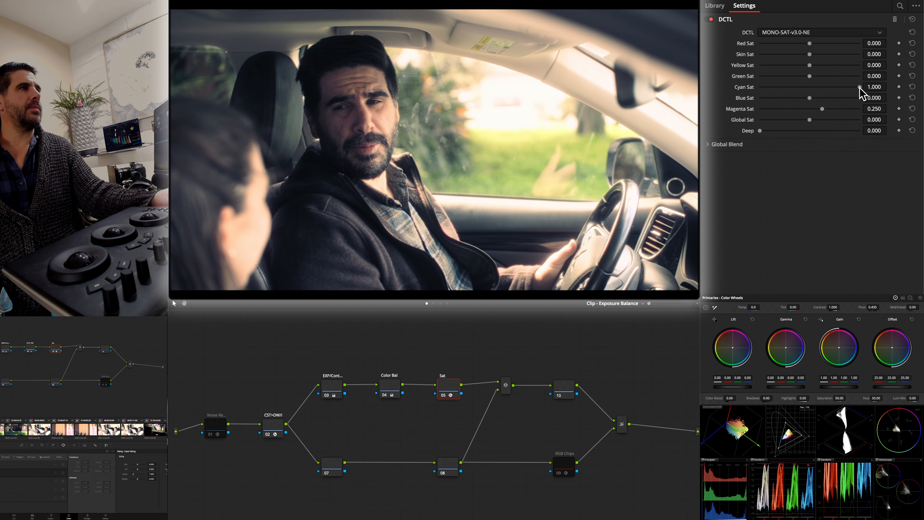
pyautogui.moveTo(860, 88); pyautogui.dragTo(812, 87)
pyautogui.click(913, 32)
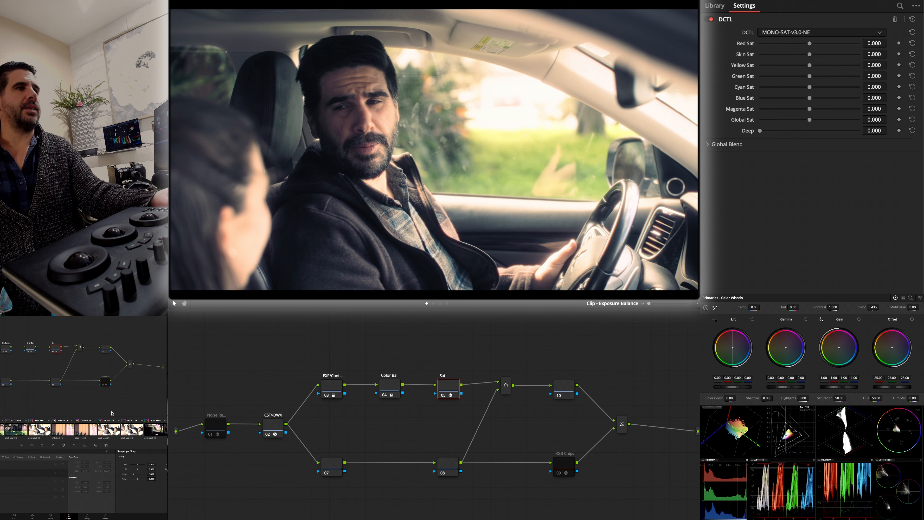
# - Set the garden clip's Red Sat to 0.074 and carry its Sat settings over to the driver clip
pyautogui.click(153, 428)
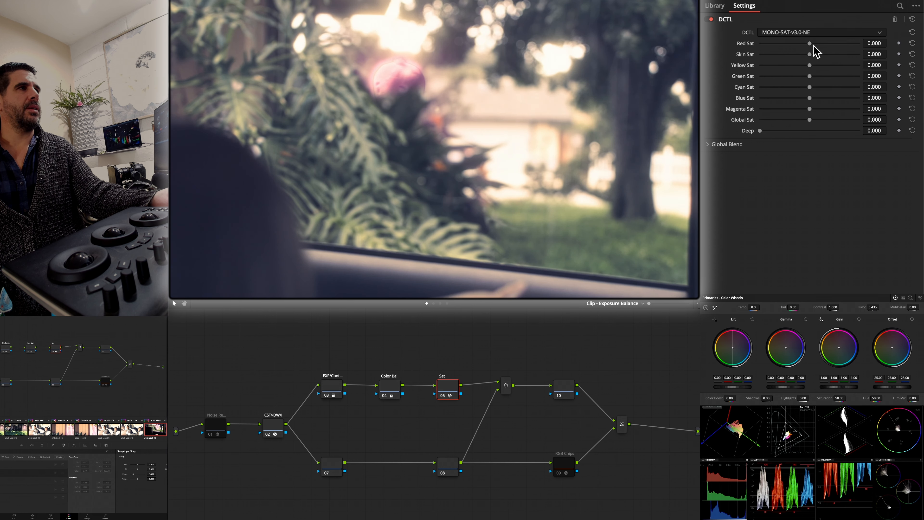
pyautogui.moveTo(810, 44); pyautogui.dragTo(813, 43)
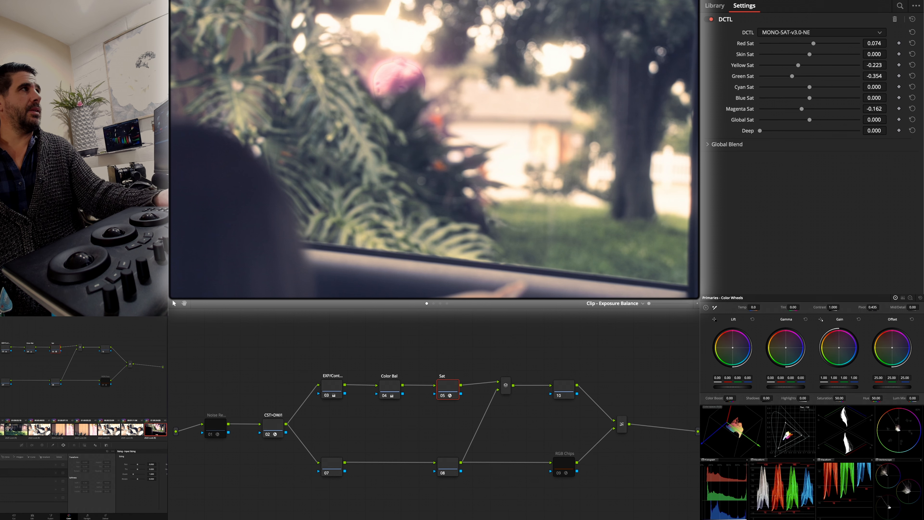
pyautogui.press('Down')
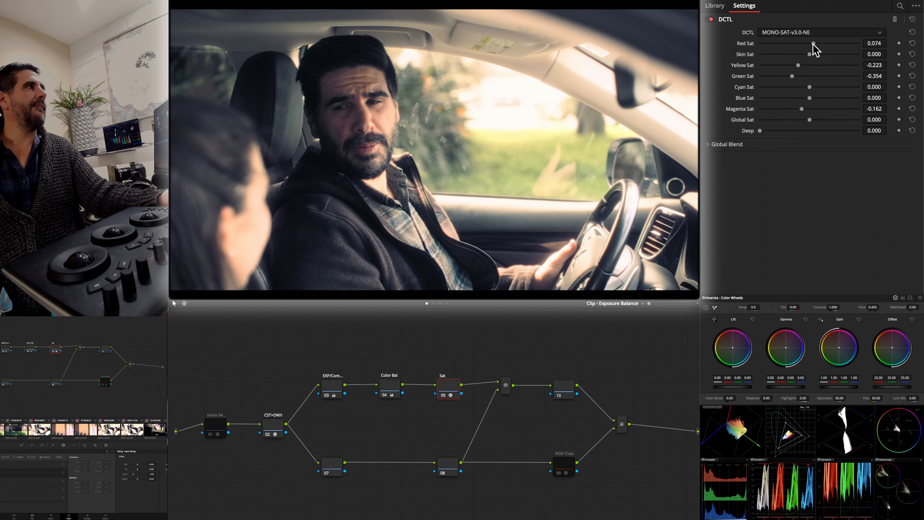
# - Set the driver clip's Red Sat to 0.231 and review its Color Bal node
pyautogui.moveTo(813, 45); pyautogui.dragTo(821, 43)
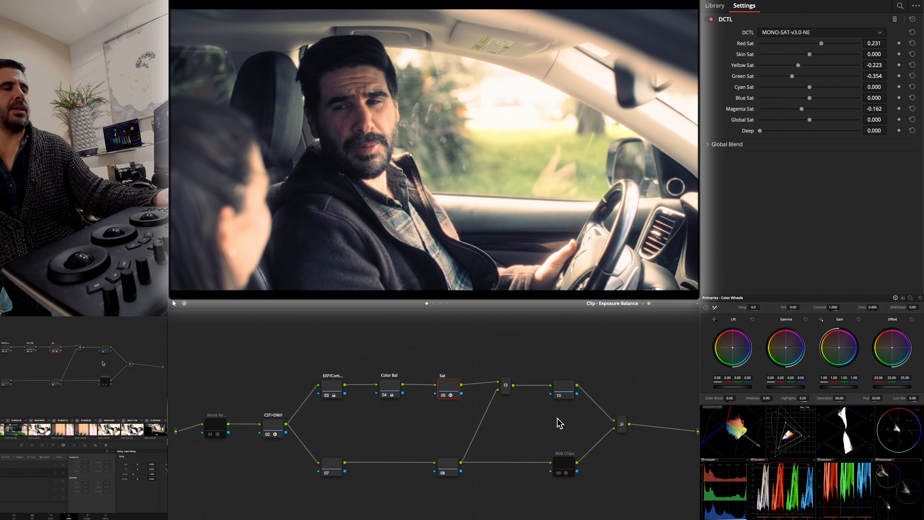
pyautogui.click(396, 391)
pyautogui.click(447, 393)
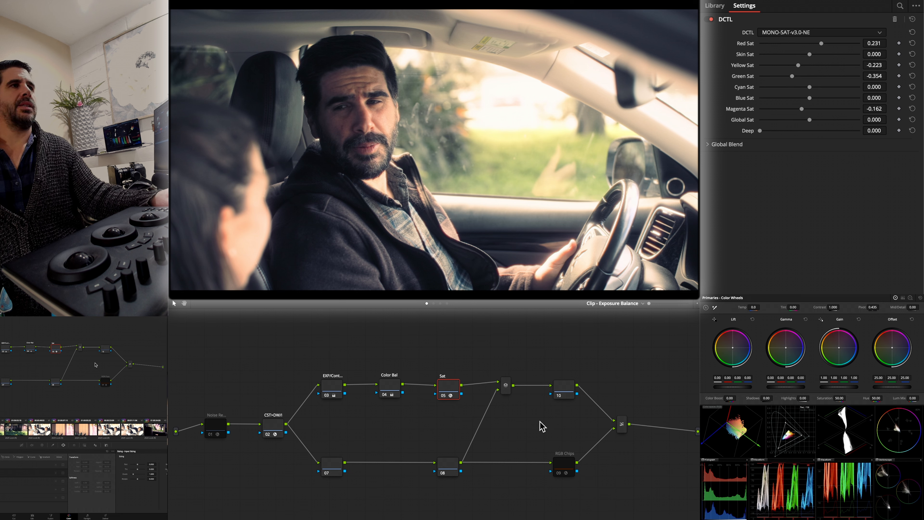
# - Copy a balanced car-scene grade onto the purple octopus garden clip, comparing it with the driver clip, and go to the woman passenger's clip
pyautogui.press('Down')
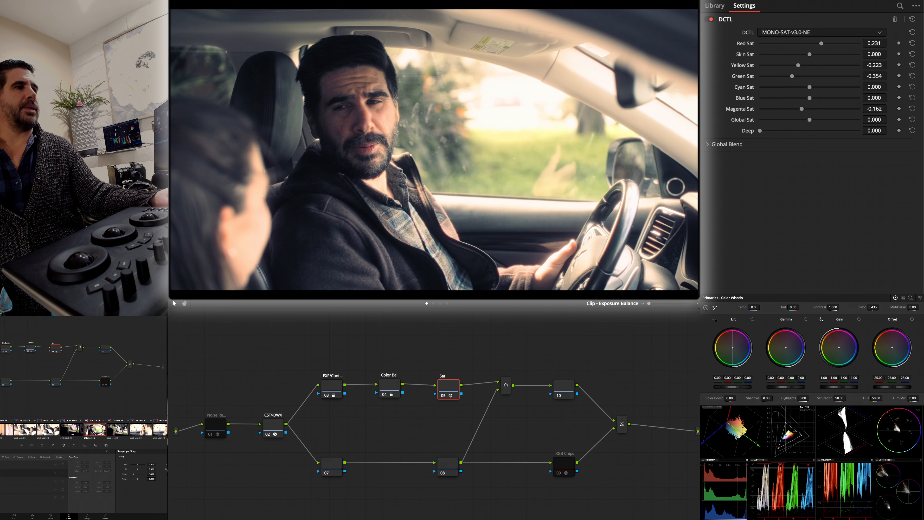
pyautogui.press('Down')
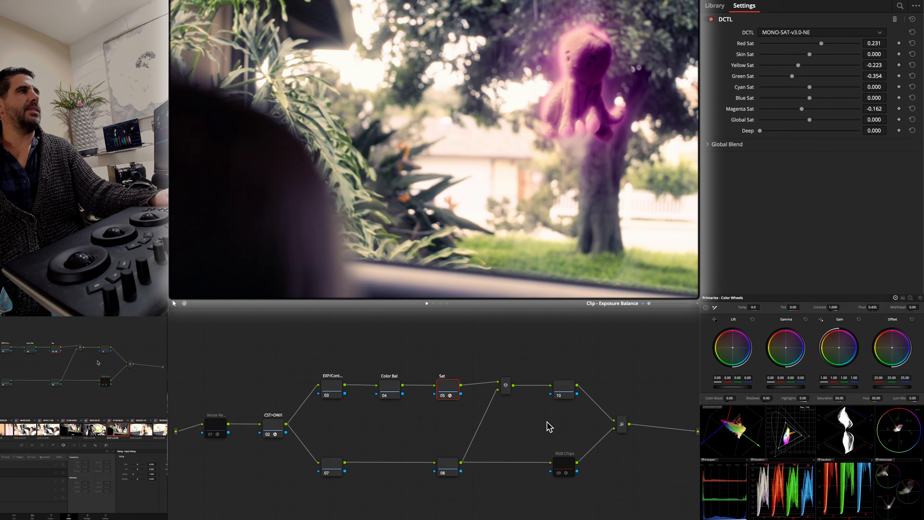
pyautogui.click(96, 430)
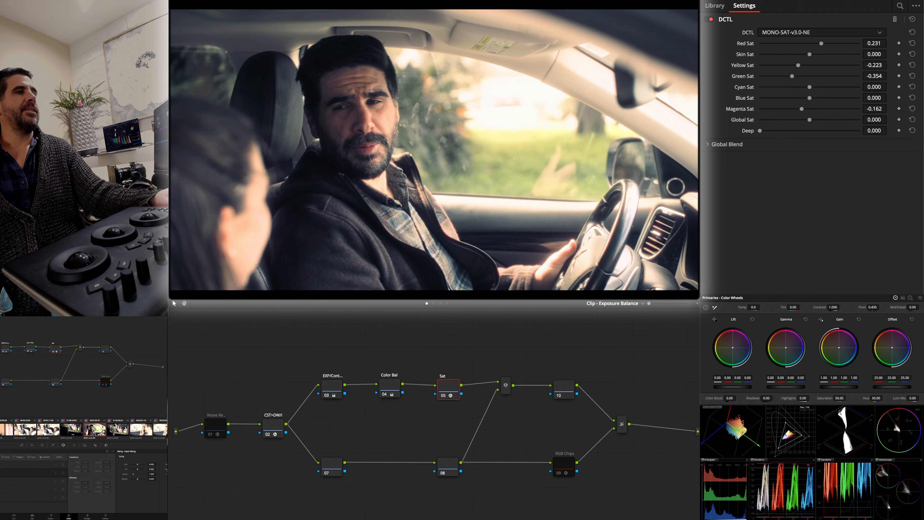
pyautogui.click(117, 431)
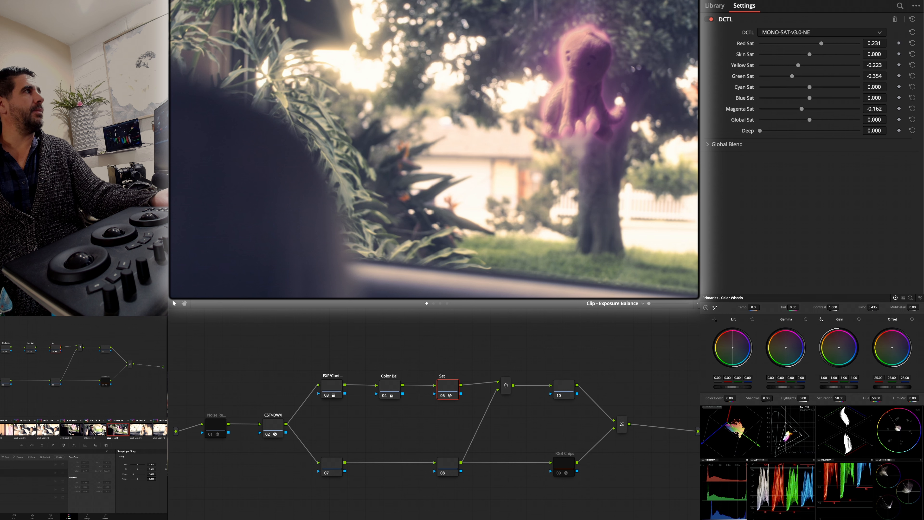
pyautogui.click(138, 431)
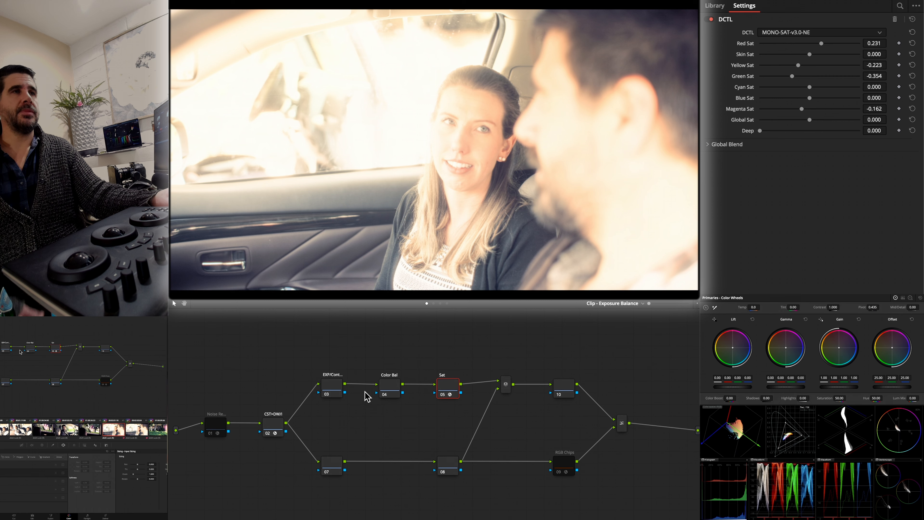
pyautogui.click(340, 389)
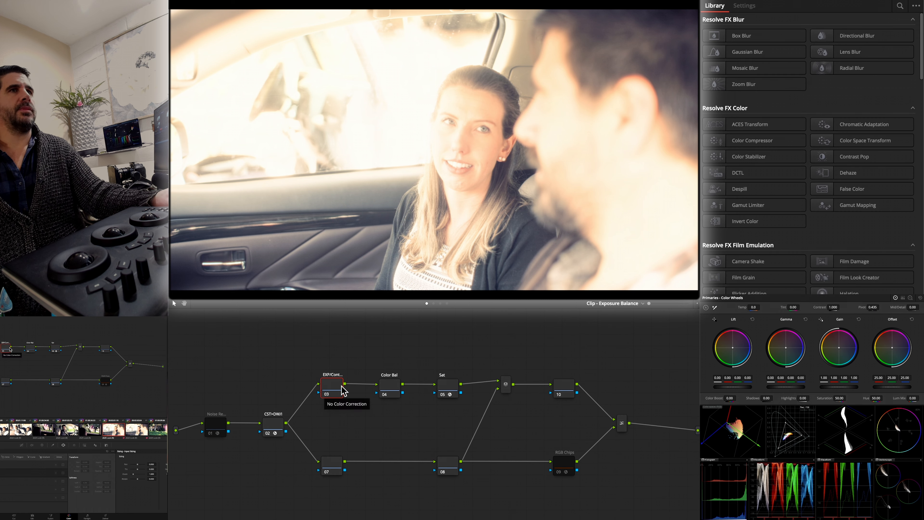
pyautogui.click(448, 392)
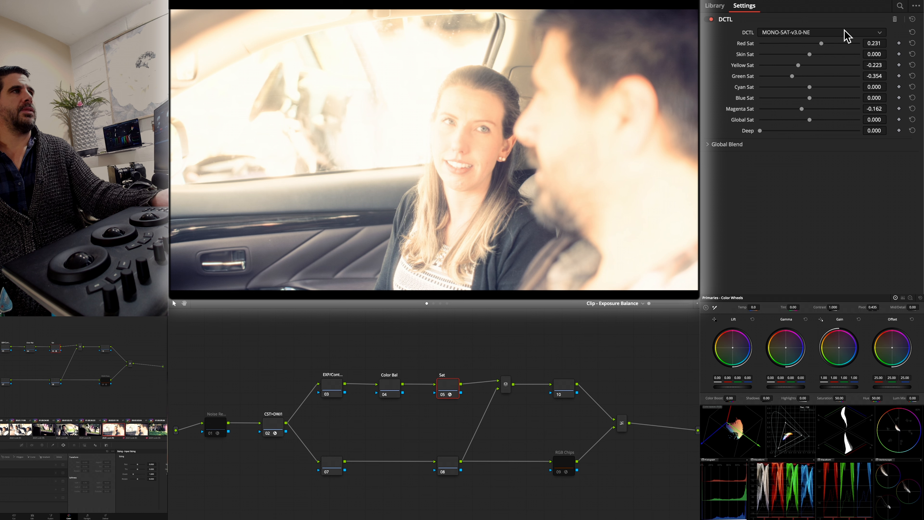
pyautogui.click(818, 35)
pyautogui.click(808, 102)
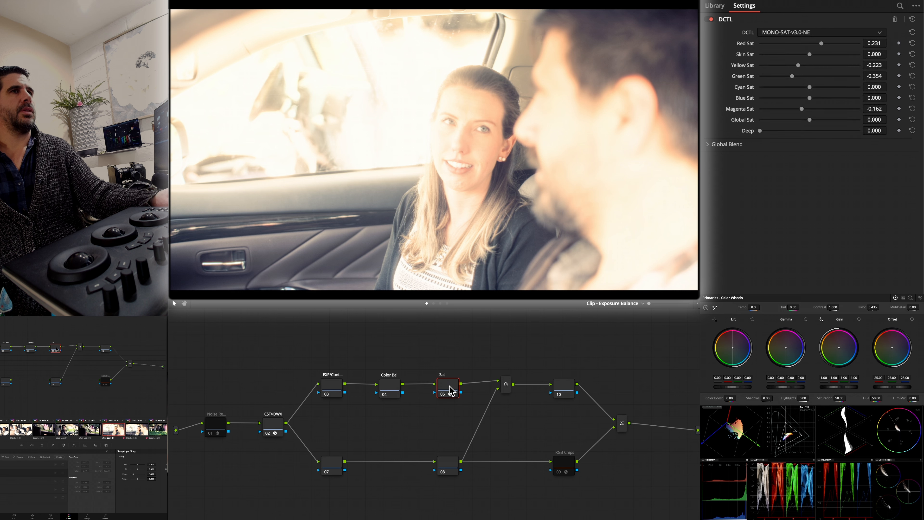
# - Darken the woman passenger's clip in EXP/Cont with lift 0.10, gamma 0.01 and gain 0.20, and fine-tune the gain's colour in Color Bal
pyautogui.click(384, 385)
pyautogui.click(332, 386)
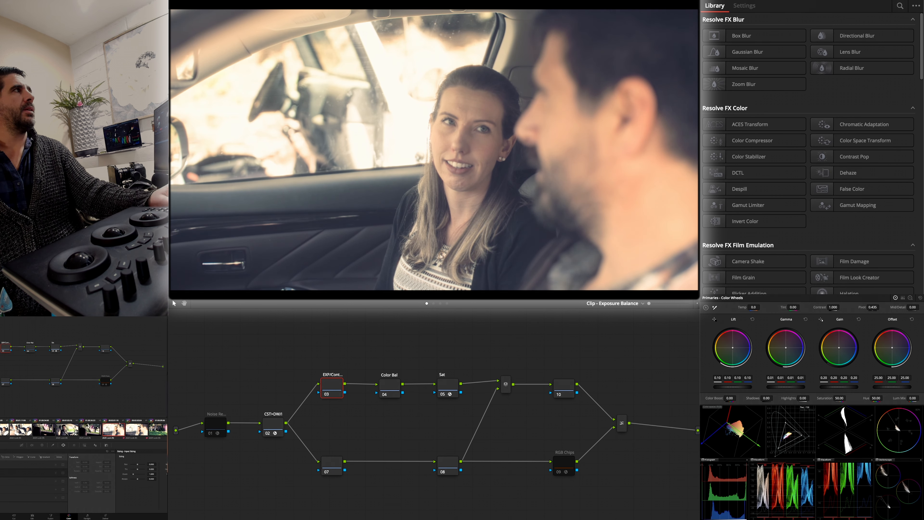
pyautogui.click(391, 391)
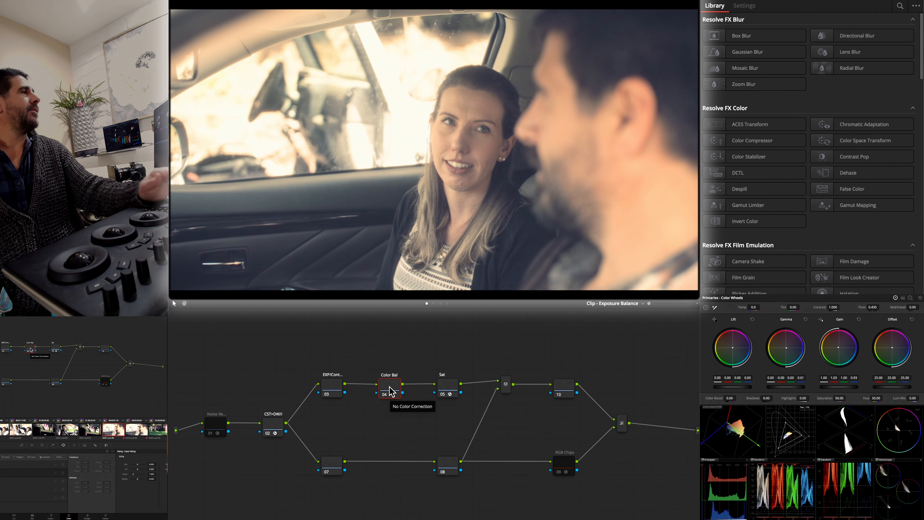
# - Reset the passenger clip's Sat node values and set its Red Sat to 0.406
pyautogui.click(450, 386)
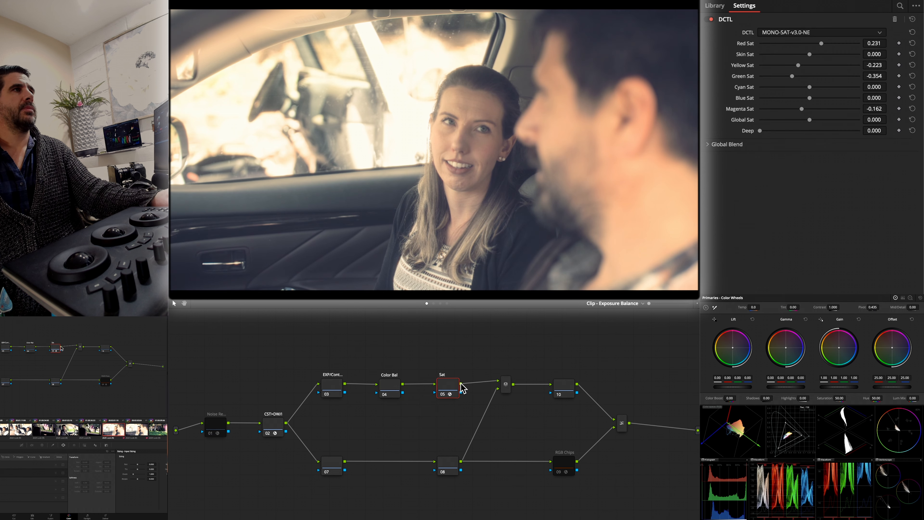
pyautogui.doubleClick(750, 44)
pyautogui.moveTo(810, 45); pyautogui.dragTo(830, 45)
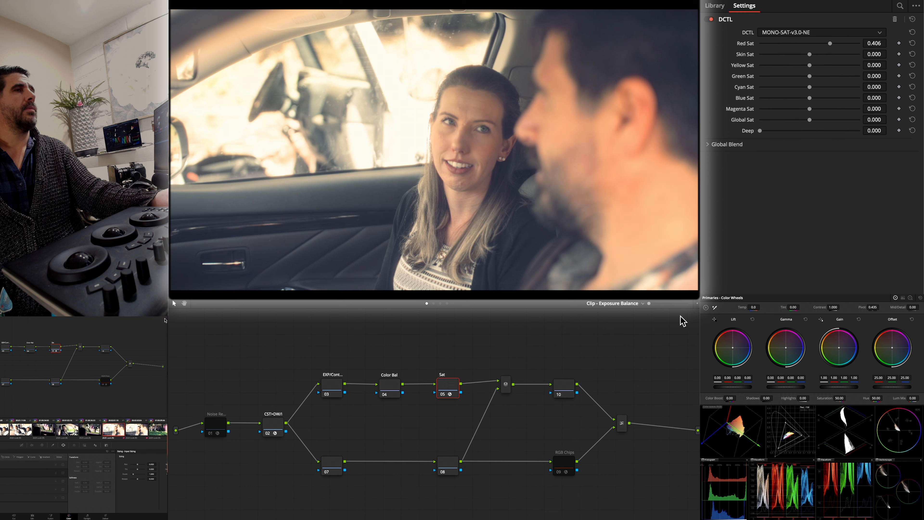
# - In Split Adjust - Trims, darken the driver's side of the passenger shot through a soft PW 1 window at about 0.77 gain, and carry it to the next passenger clip
pyautogui.click(433, 303)
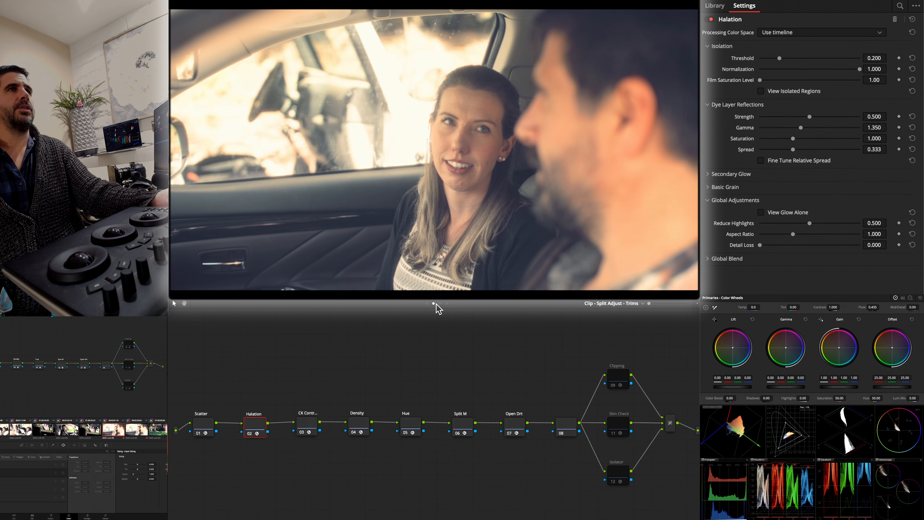
pyautogui.click(417, 387)
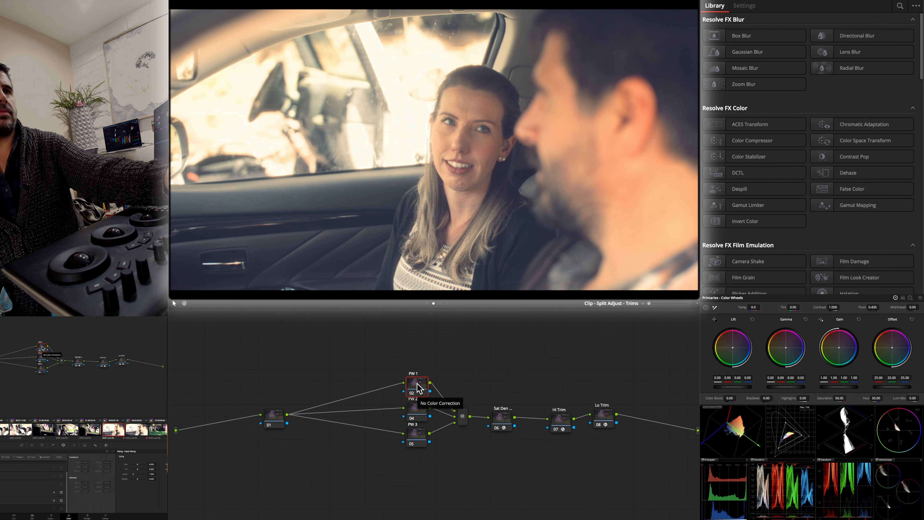
pyautogui.hotkey('shift', '`')
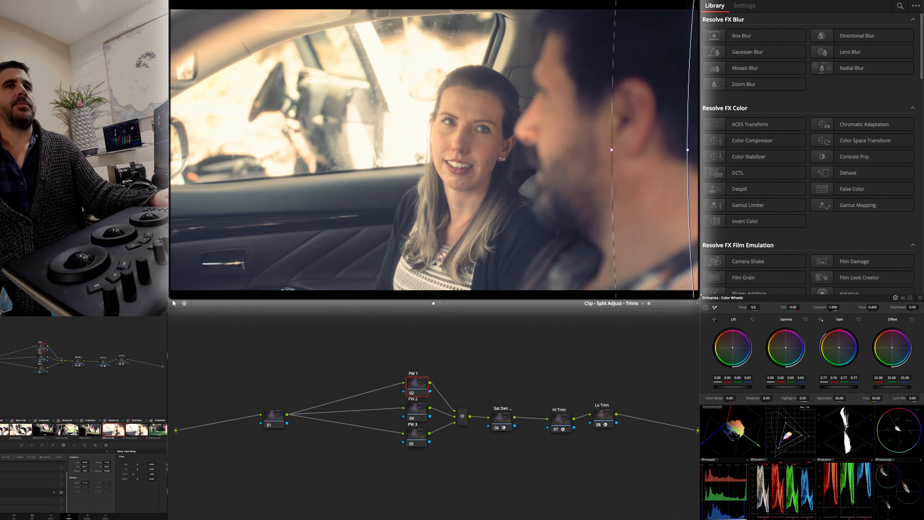
pyautogui.click(135, 434)
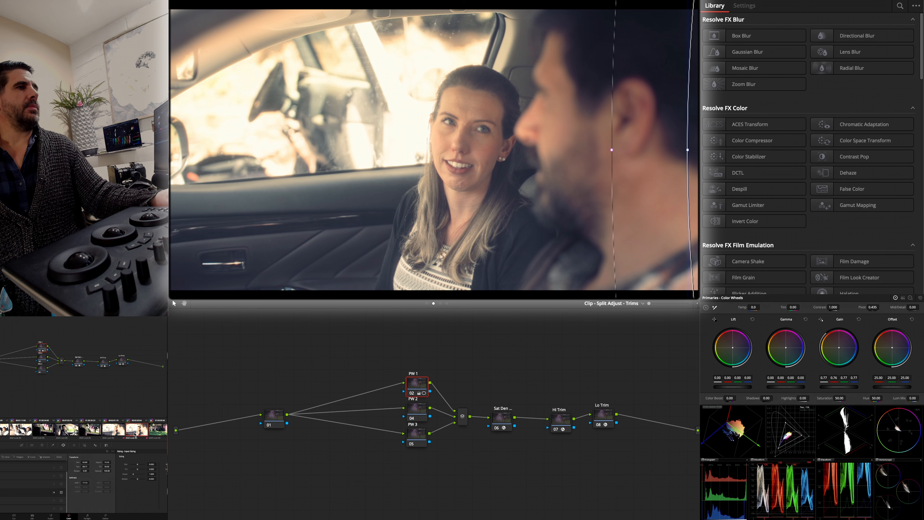
# - Set the pink-glowing octopus garden clip's EXP/Cont node in Exposure Balance to lift 0.03, gamma -0.05 and gain 0.64
pyautogui.click(164, 431)
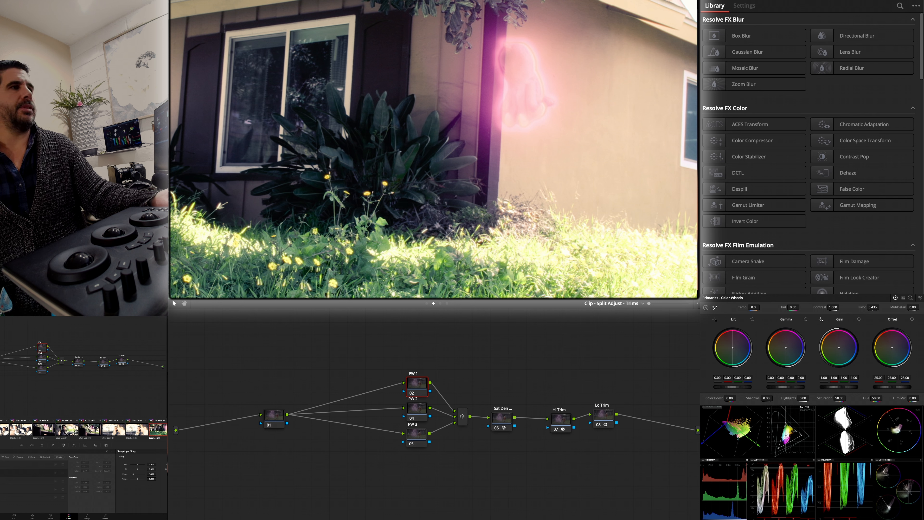
pyautogui.click(603, 418)
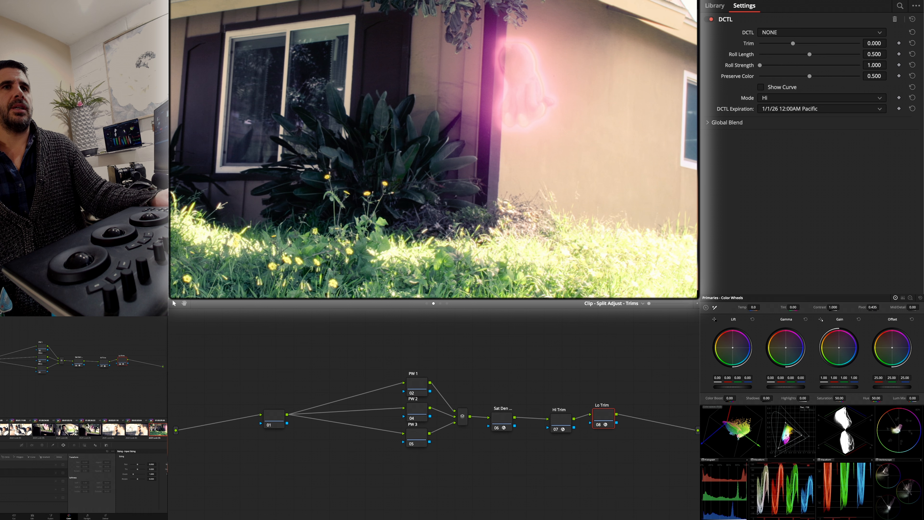
pyautogui.click(427, 304)
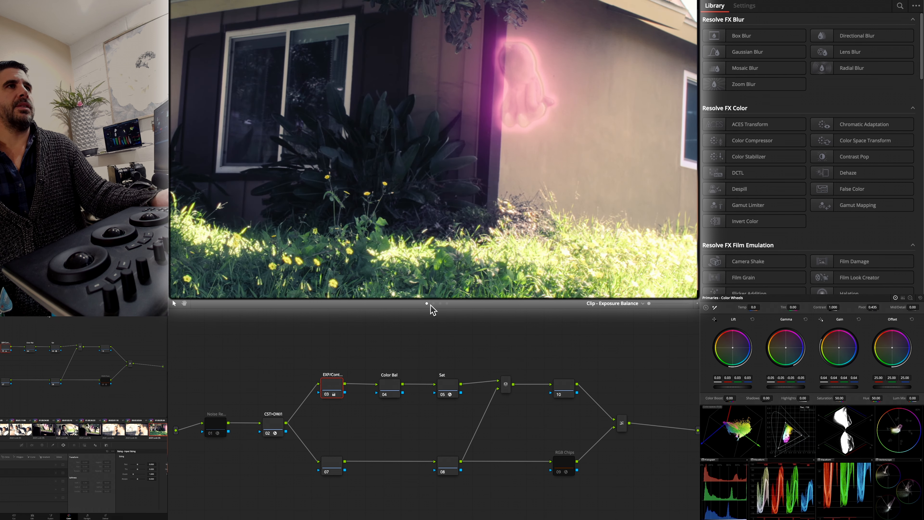
# - Compare the neighbouring passenger clip with the garden clip that follows it, and look ahead to the remaining clips
pyautogui.press('Down')
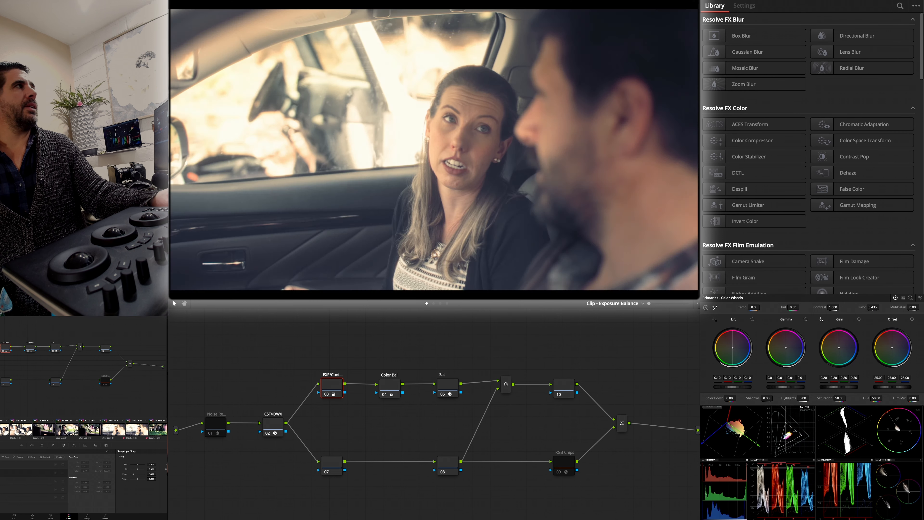
pyautogui.scroll(-3, 151, 428)
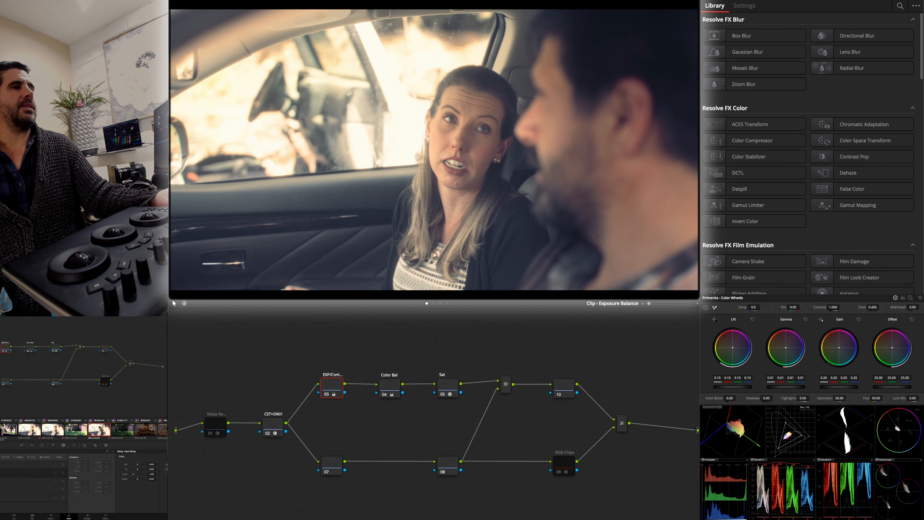
pyautogui.click(129, 432)
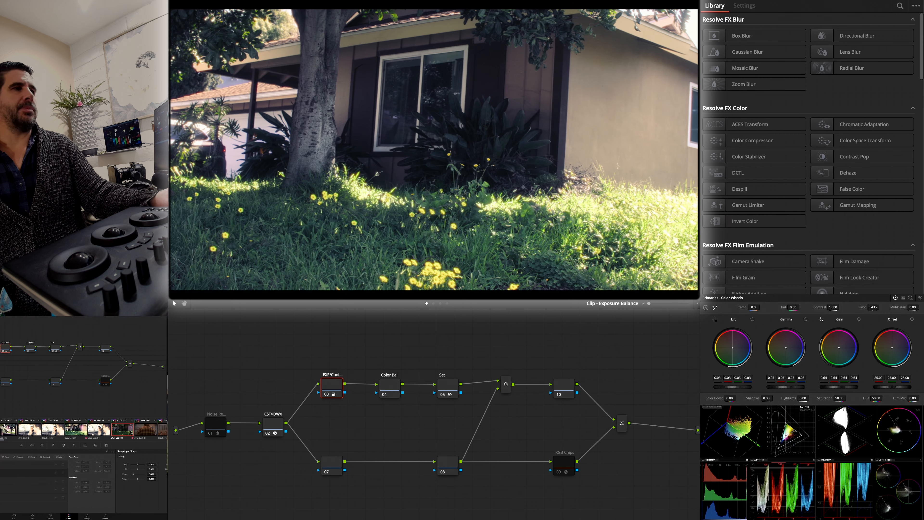
pyautogui.hscroll(5, 131, 433)
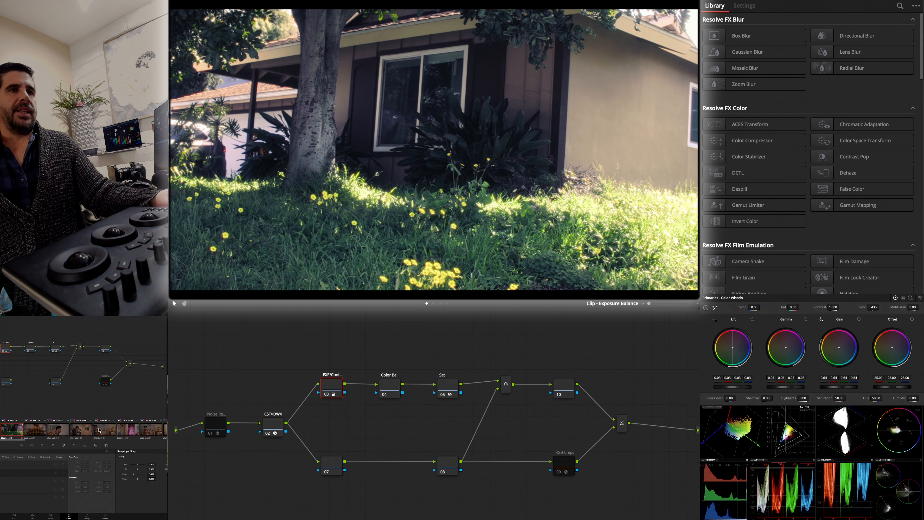